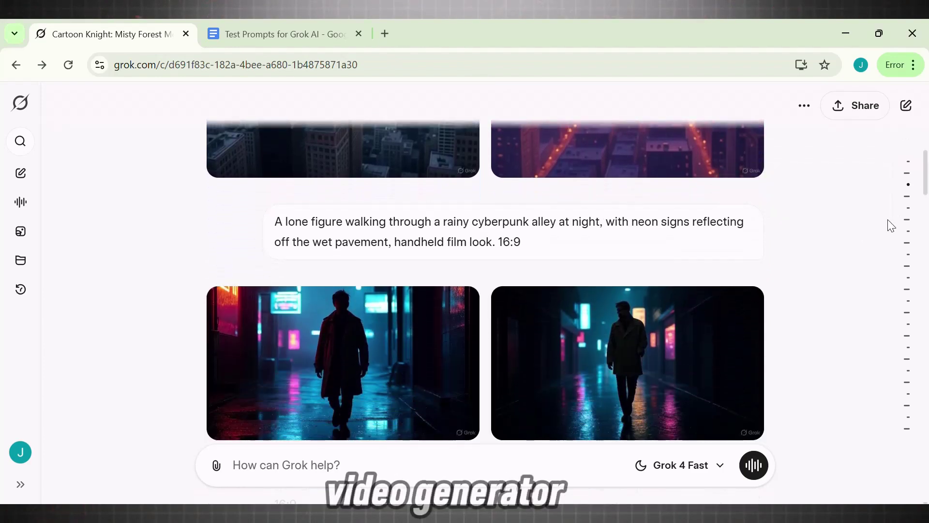
Step: Scroll up to the whale images and open the right-hand boy-on-starry-whale image full-screen
drag(925, 192, 926, 486)
scroll(758, 396, up, 4)
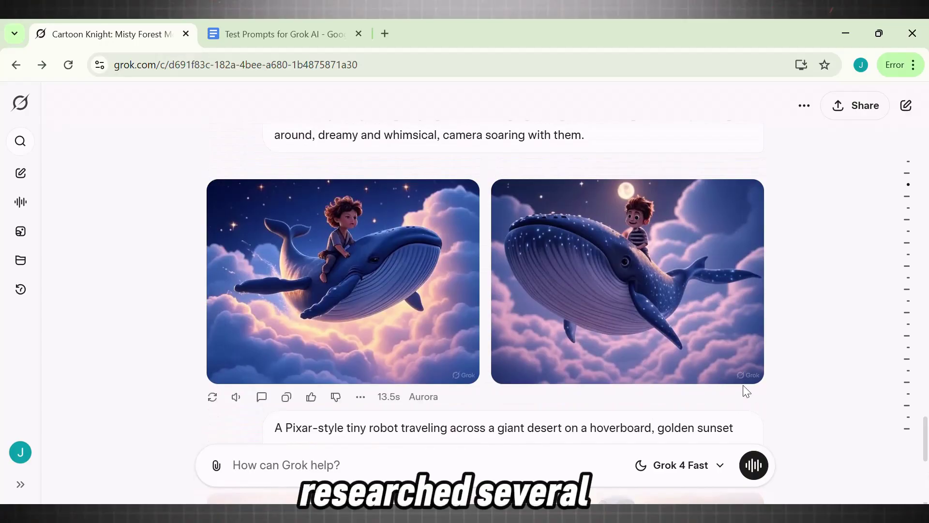
click(633, 317)
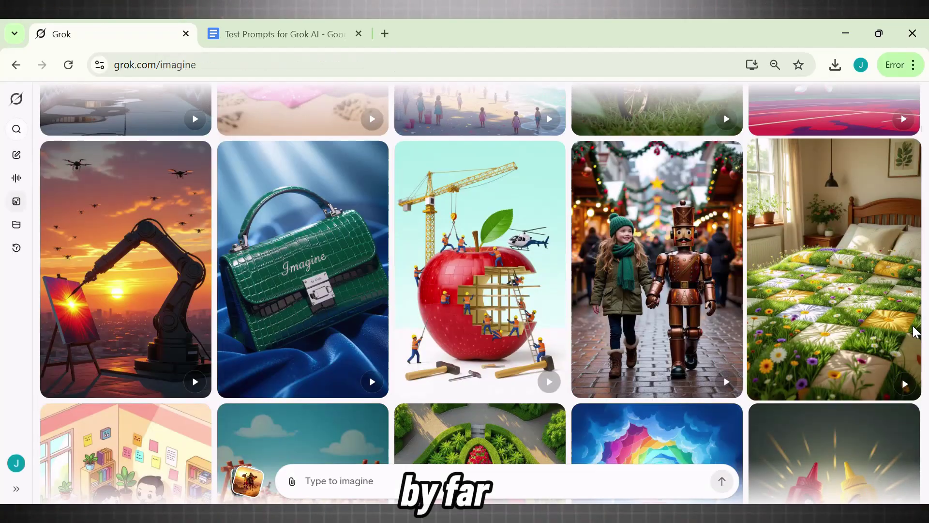
Step: Scroll the Imagine gallery past the astronaut and campfire clips to the sunglasses pineapple and sprinting capybara
scroll(914, 329, down, 10)
scroll(914, 331, down, 15)
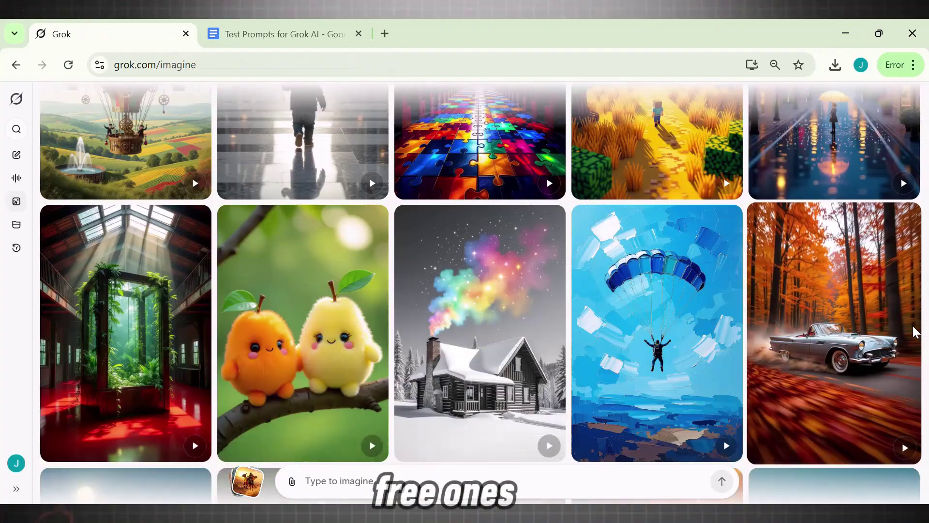
scroll(915, 332, down, 15)
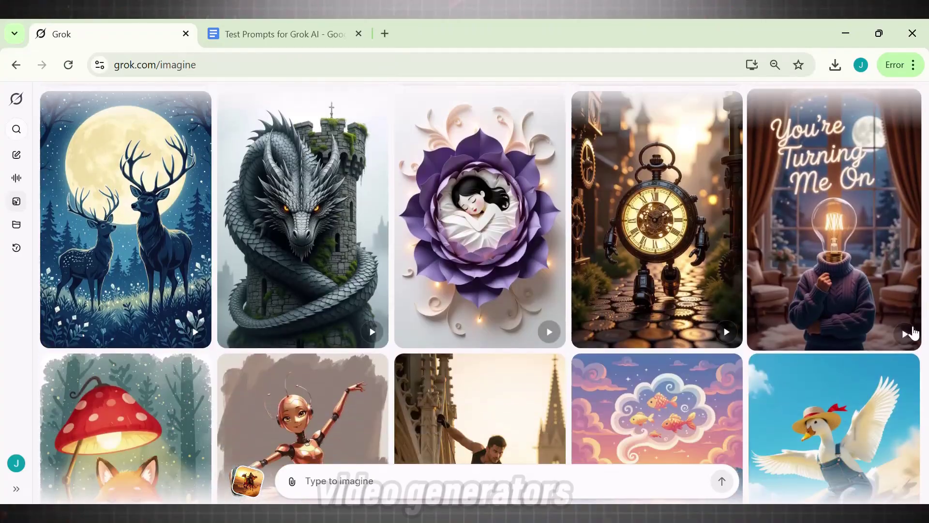
scroll(914, 331, down, 15)
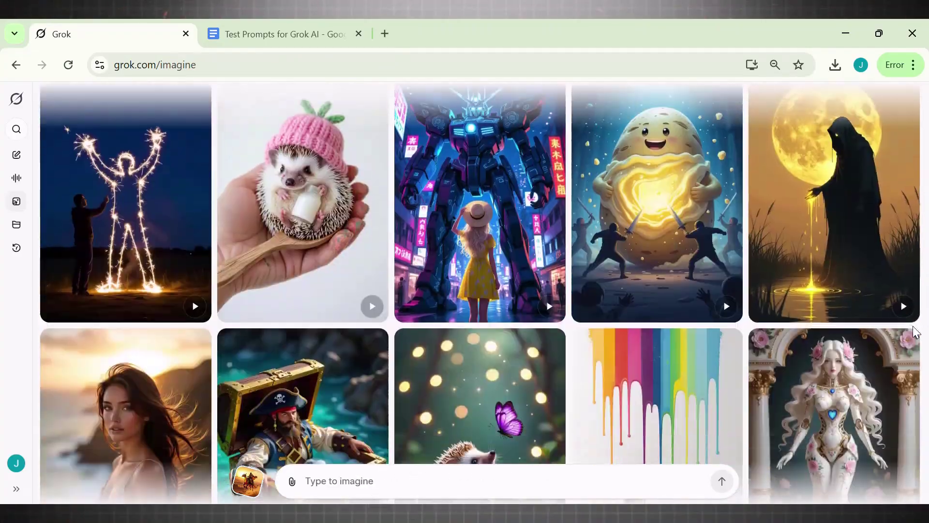
scroll(915, 332, down, 12)
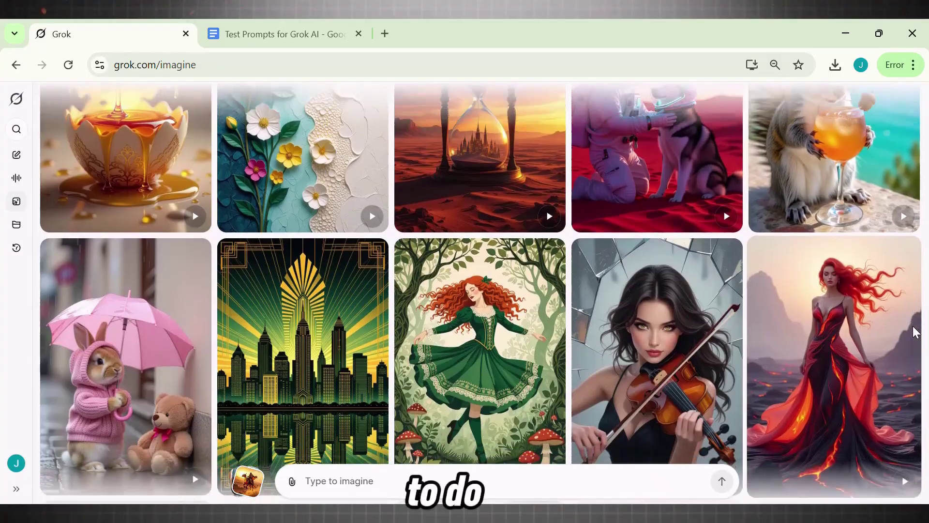
scroll(916, 332, down, 12)
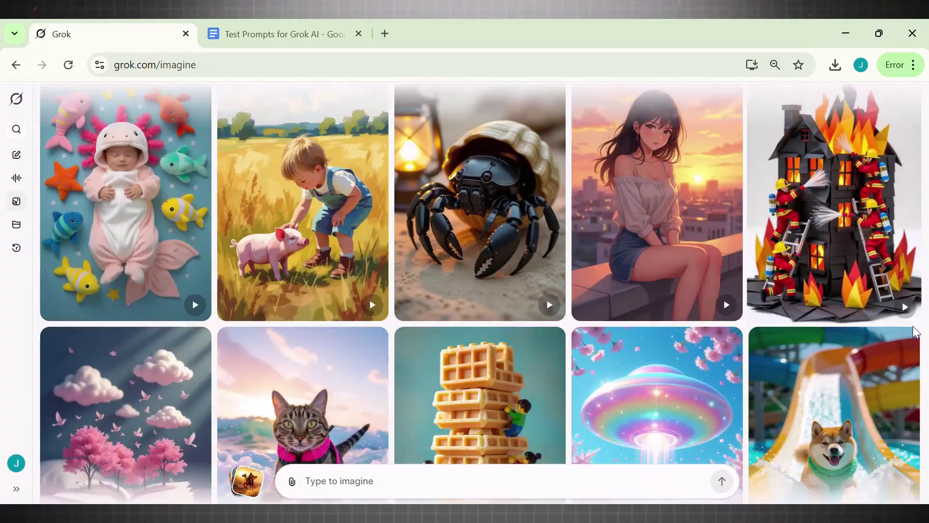
scroll(916, 332, down, 10)
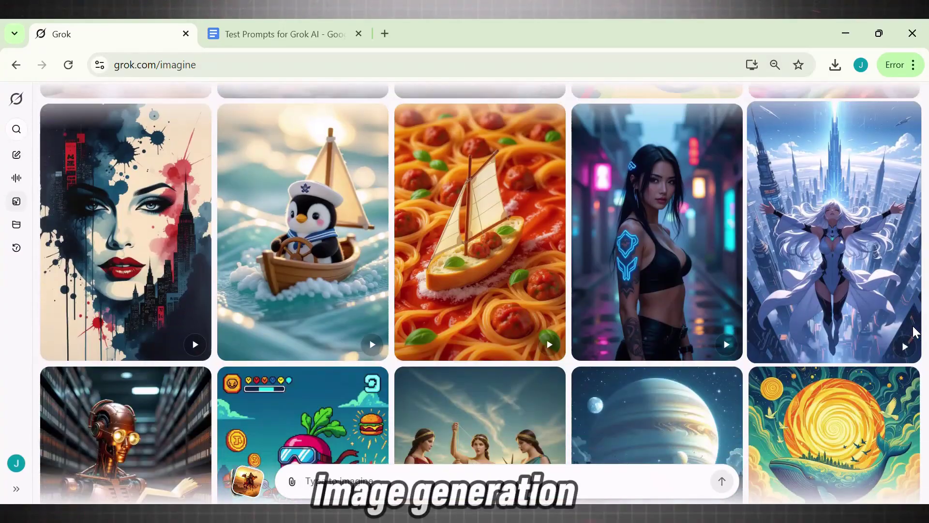
scroll(916, 332, down, 12)
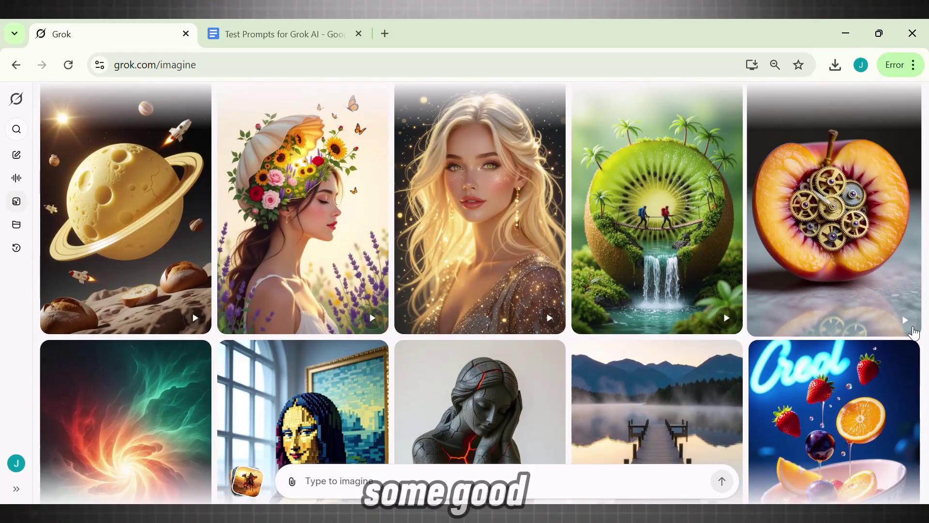
scroll(915, 332, down, 20)
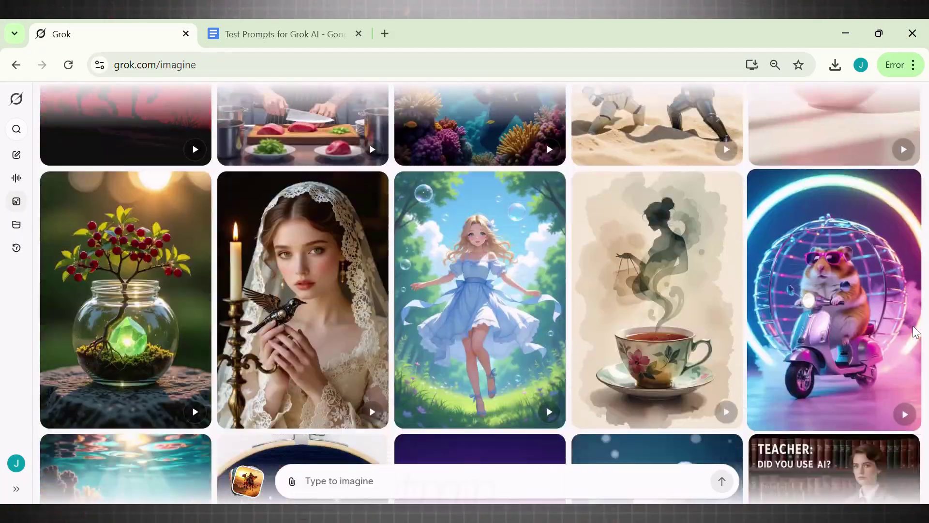
scroll(916, 332, down, 18)
scroll(914, 333, down, 5)
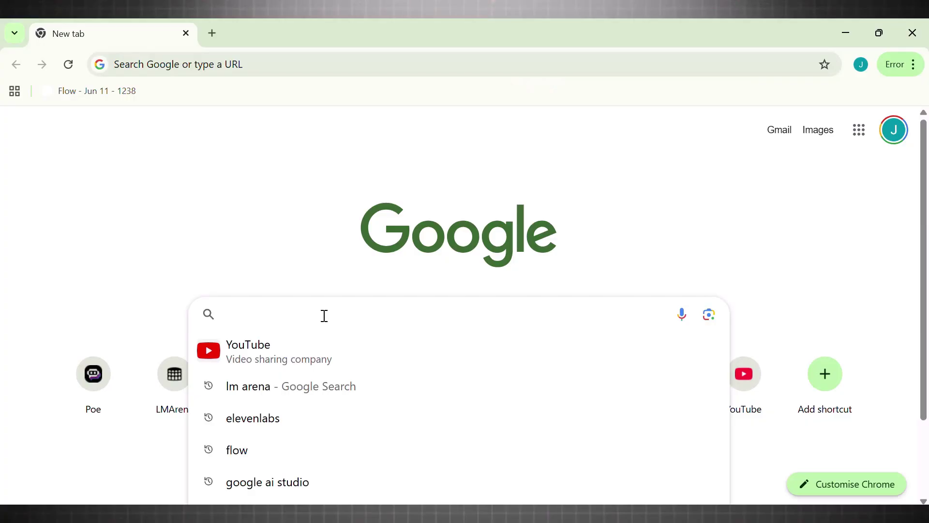
Step: Search Google for 'grok ai' and open the Grok result in a new tab
text(grok ai)
key(Return)
right_click(104, 247)
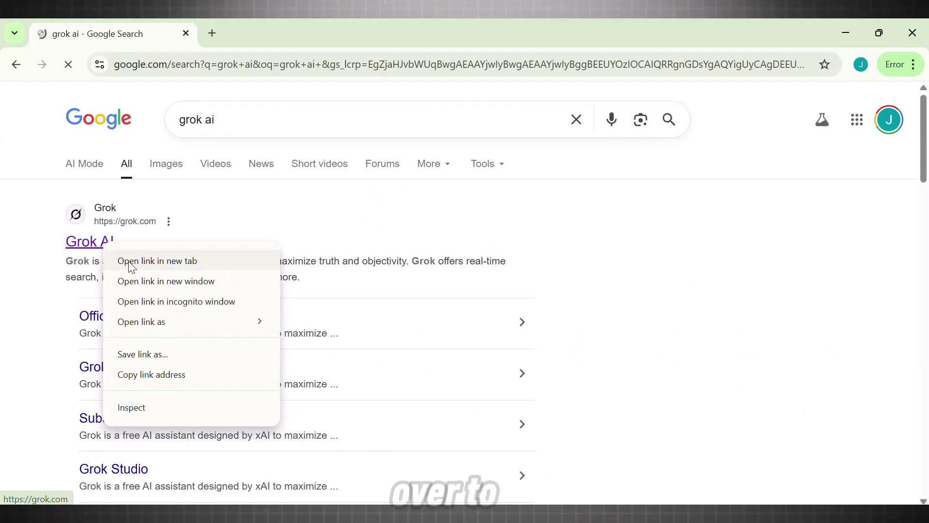
click(130, 260)
click(241, 43)
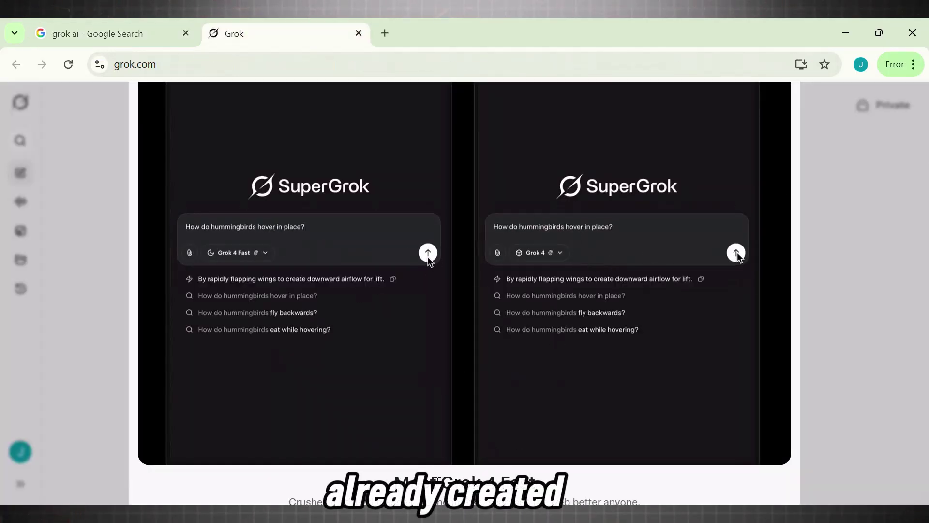
Step: Zoom the Grok page to 80%, dismiss the promo overlay, then reset zoom to 100%
click(913, 65)
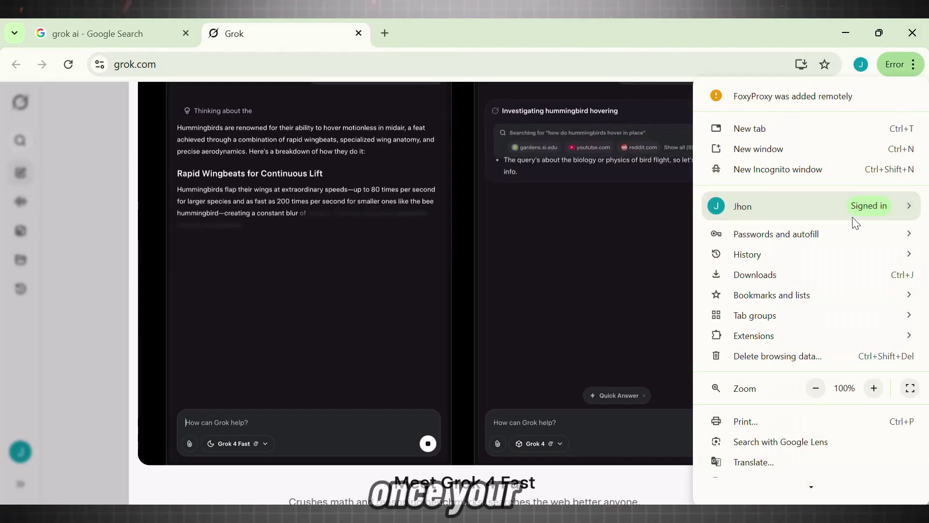
click(815, 388)
click(815, 388)
click(150, 308)
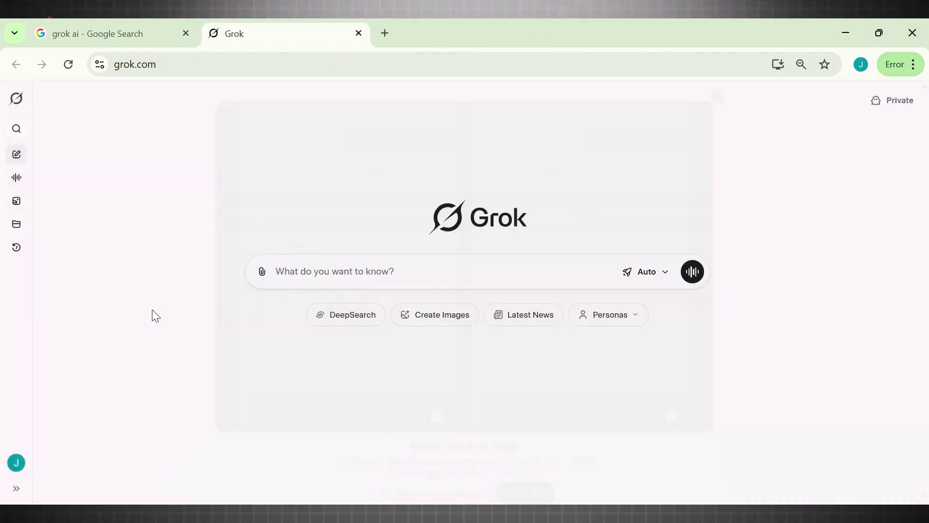
key(ctrl+0)
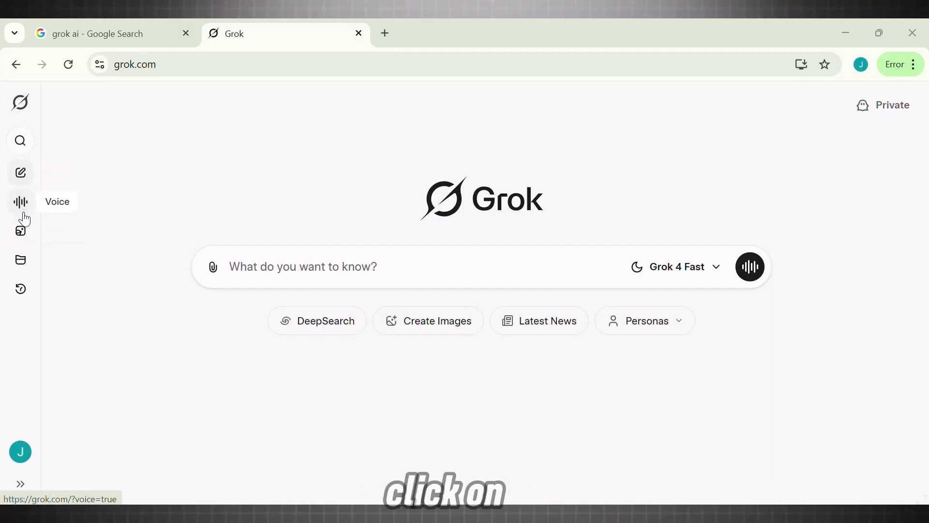
Step: Enlarge the Grok listing's 'Make videos with Imagine' screenshot in the screenshot viewer
click(23, 238)
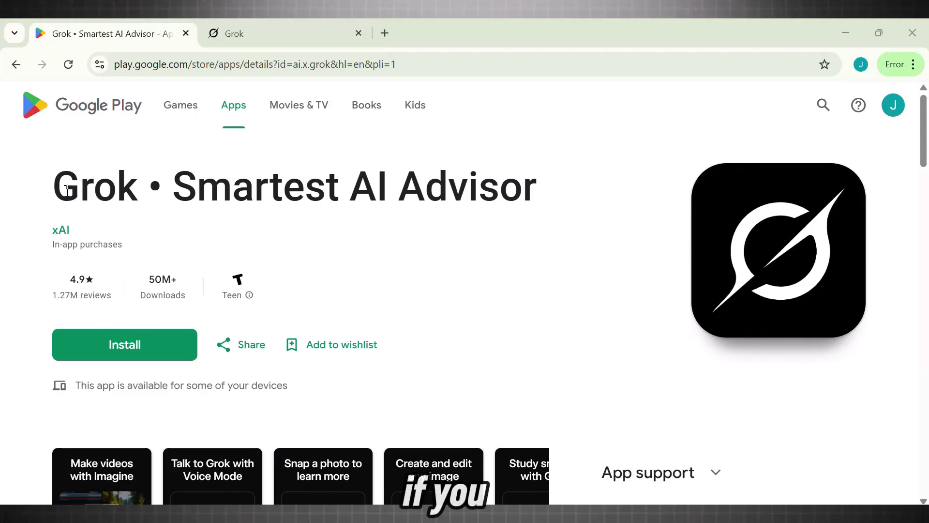
scroll(924, 172, down, 4)
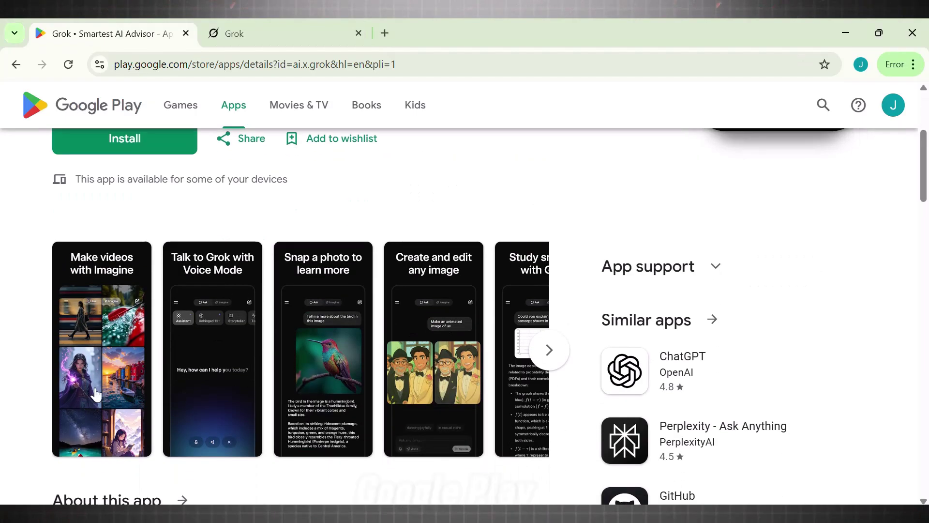
click(102, 378)
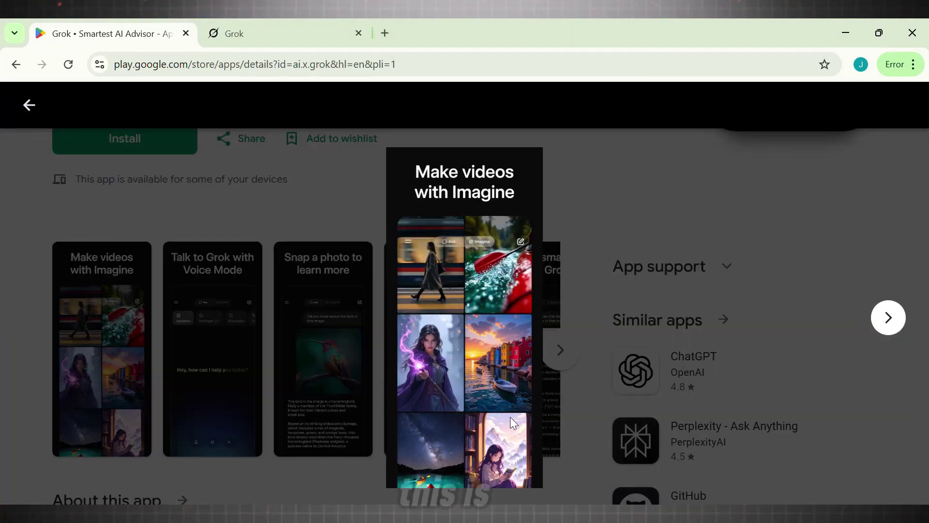
Step: Step forward and back through the screenshots, ending on 'Create and edit any image'
double_click(890, 320)
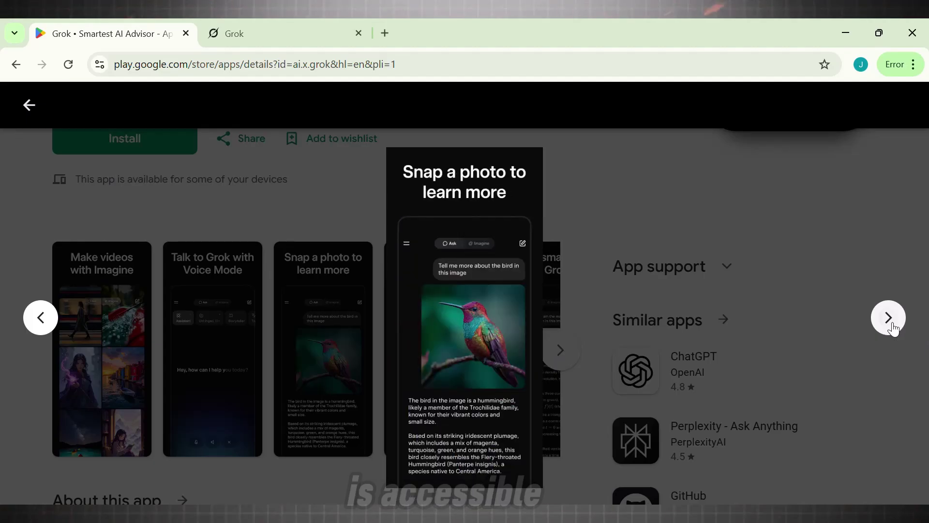
click(891, 324)
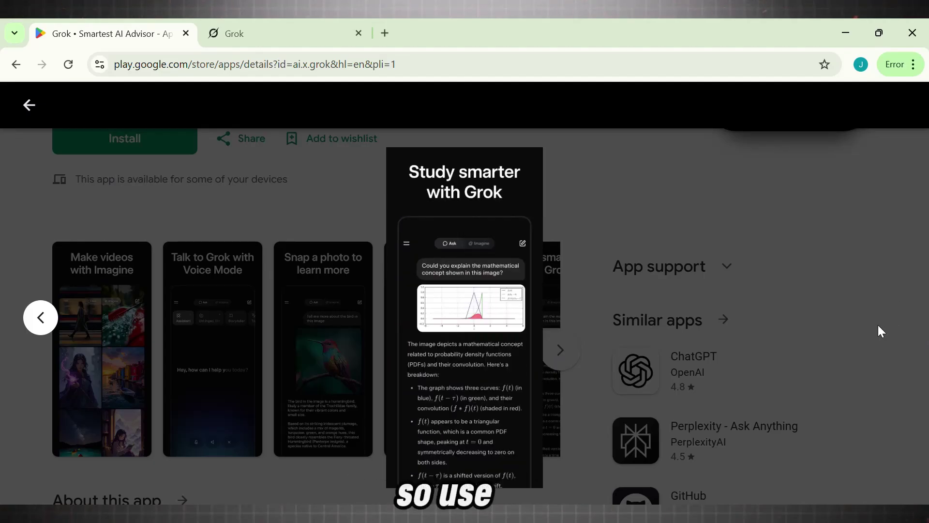
click(881, 331)
click(39, 321)
click(41, 321)
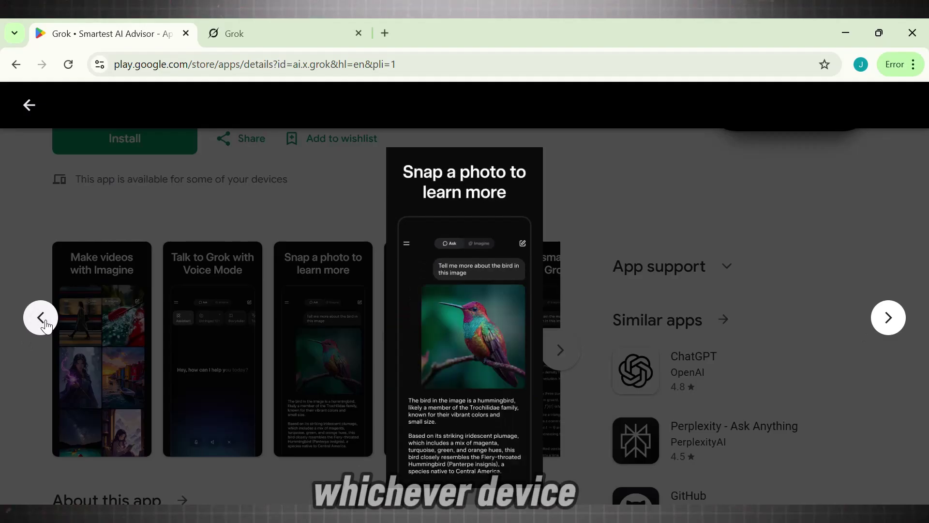
click(886, 319)
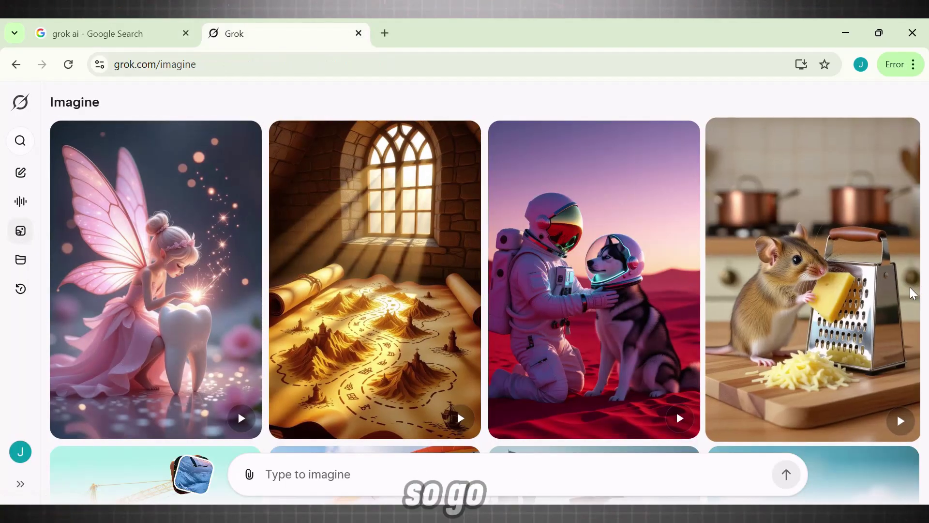
Step: Scroll the Imagine gallery down to the butterfly-nosed girl, gummy-bear pirate ship and smiling Viking
scroll(913, 292, down, 10)
scroll(913, 292, down, 10)
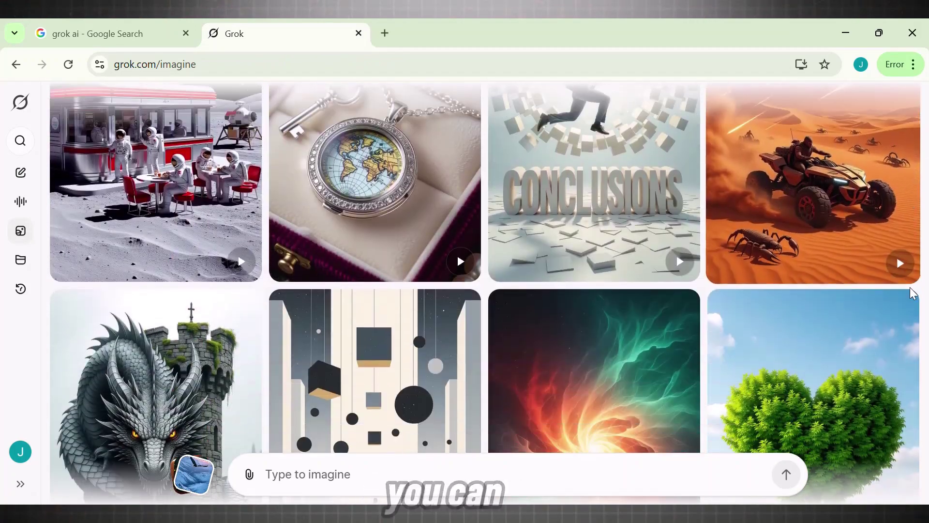
scroll(913, 293, down, 10)
scroll(913, 293, down, 15)
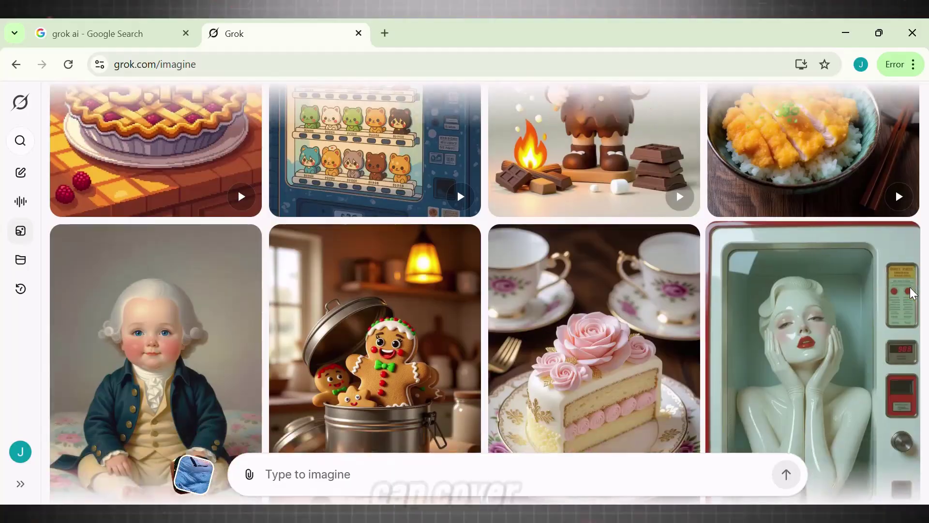
scroll(912, 293, down, 10)
scroll(913, 293, down, 20)
scroll(912, 294, down, 10)
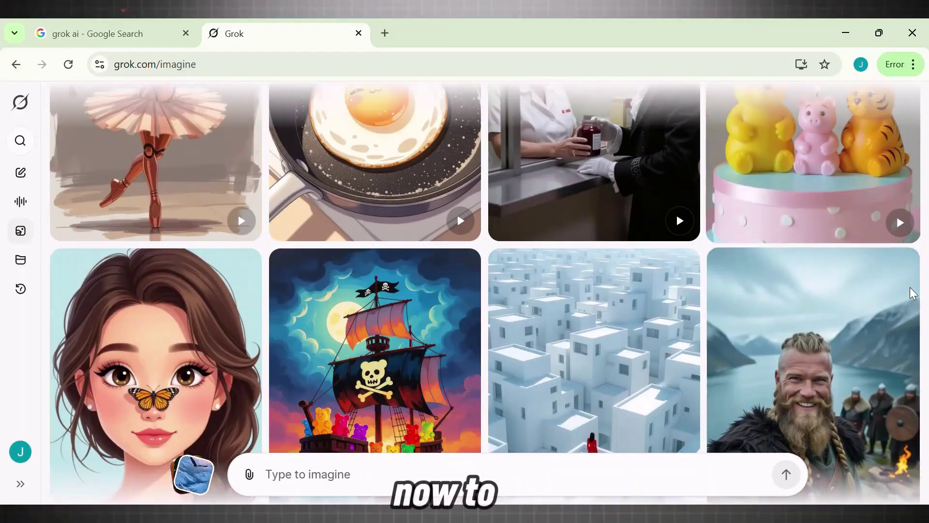
scroll(913, 293, down, 1)
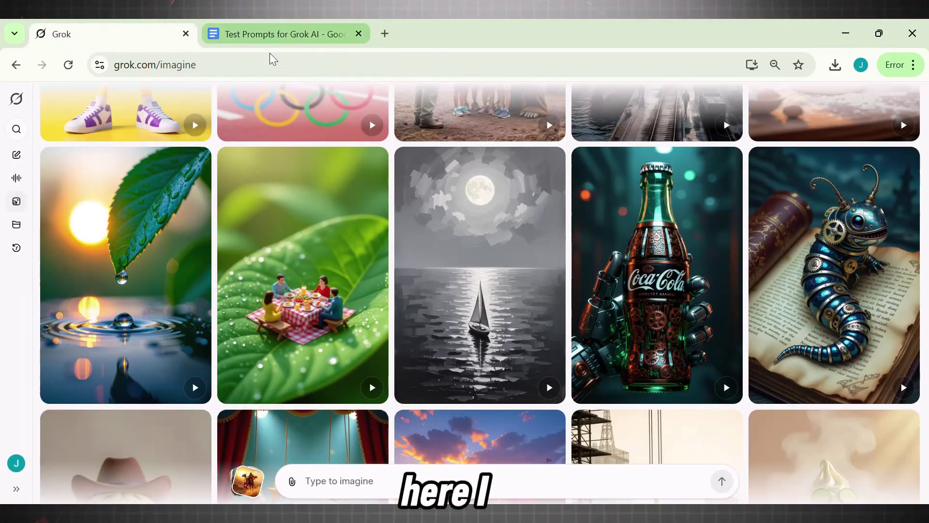
Step: Copy 'figure skater performs a triple axle with a cat on her head' from the Test Prompts doc into Grok's prompt
click(273, 34)
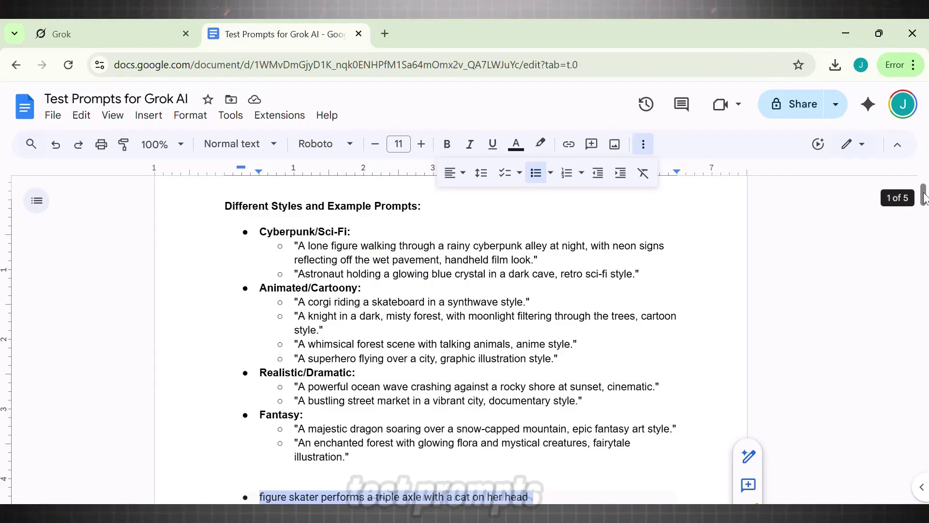
drag(908, 274, 917, 201)
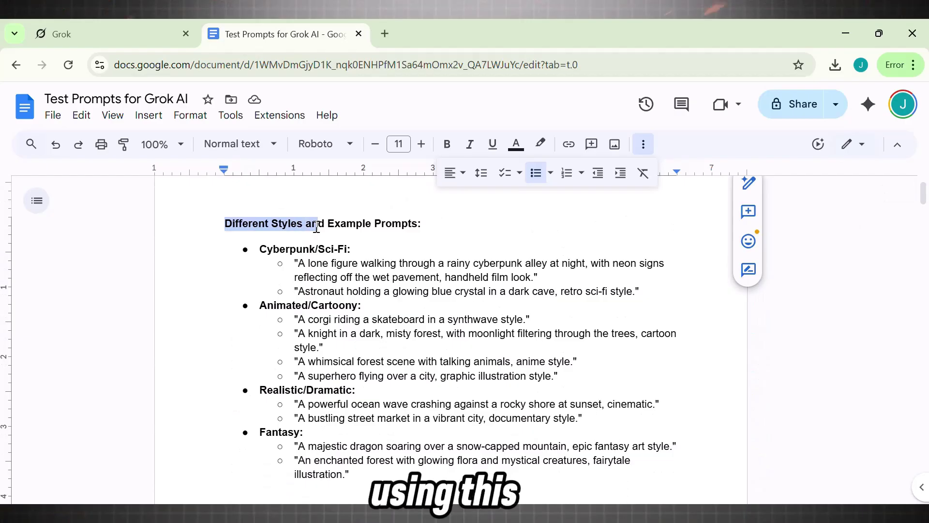
click(495, 380)
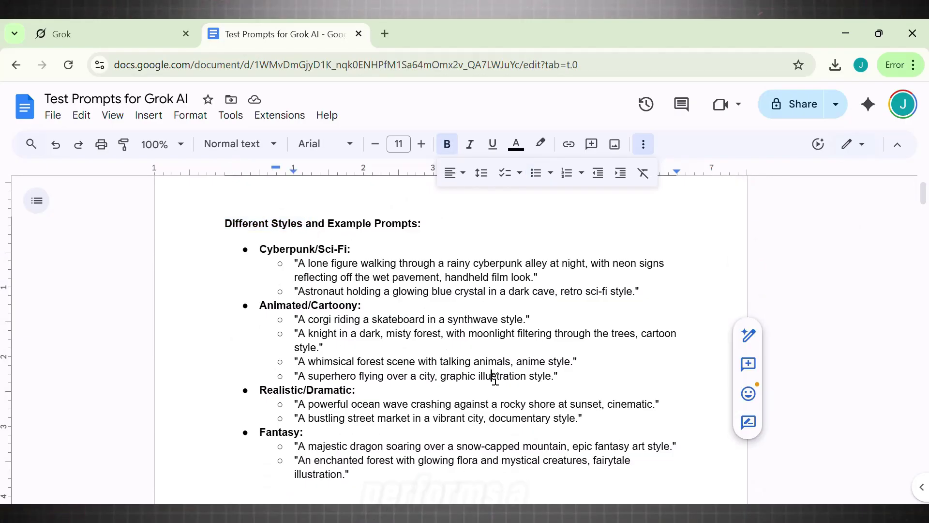
drag(922, 202, 914, 220)
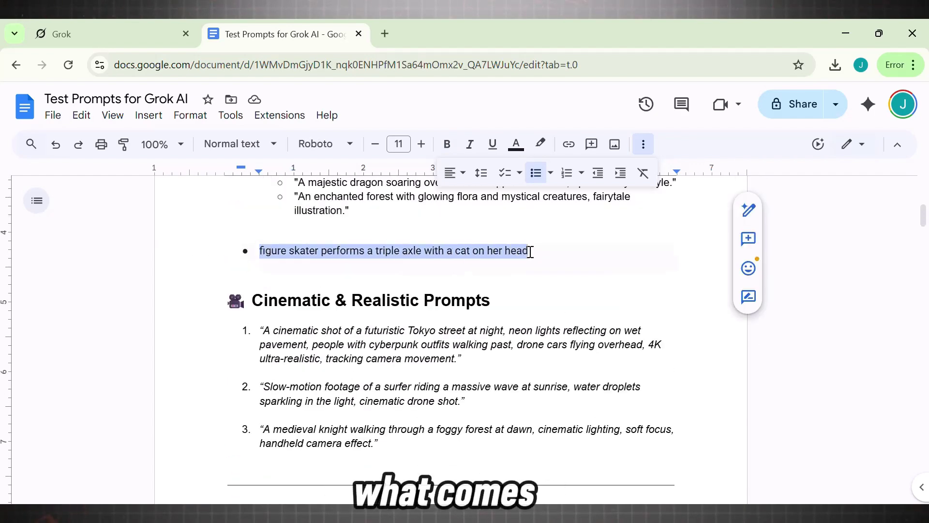
click(111, 33)
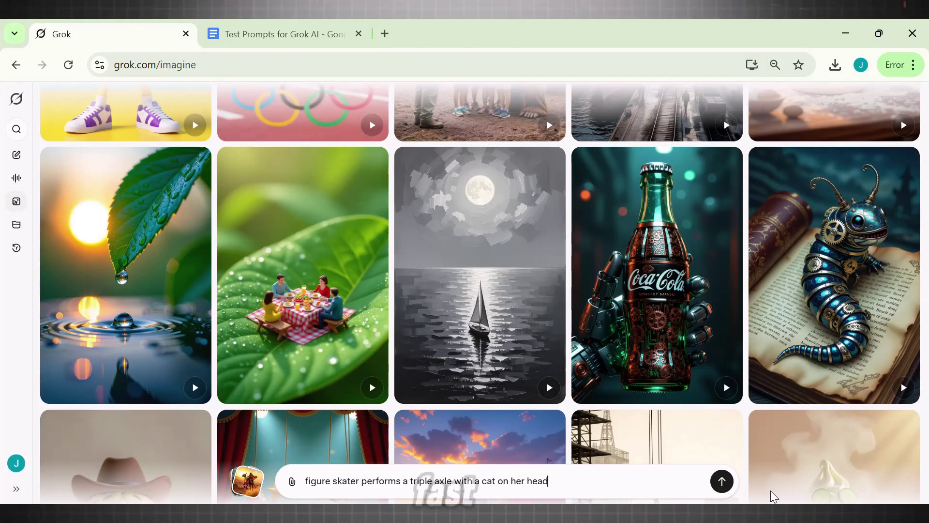
Step: Submit the figure skater prompt, scroll through the generated images, and open the red-dress skater
click(721, 480)
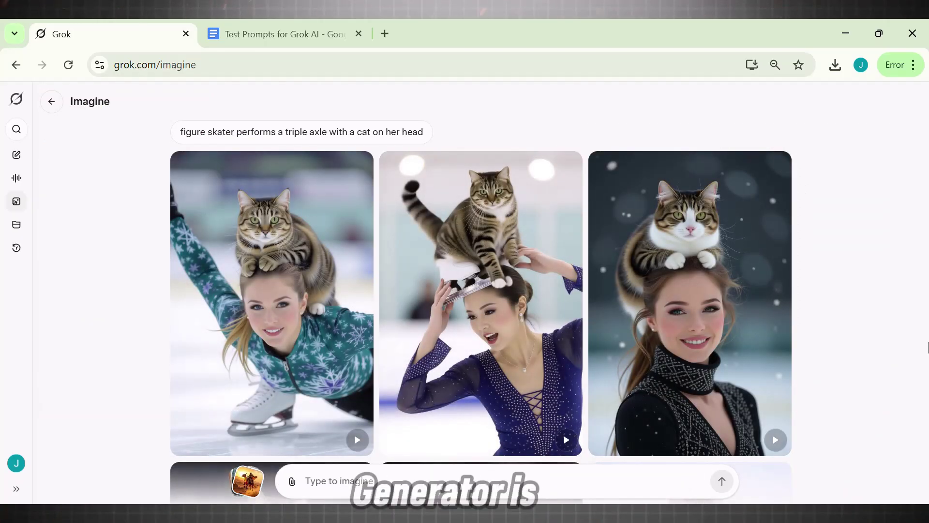
scroll(927, 347, down, 5)
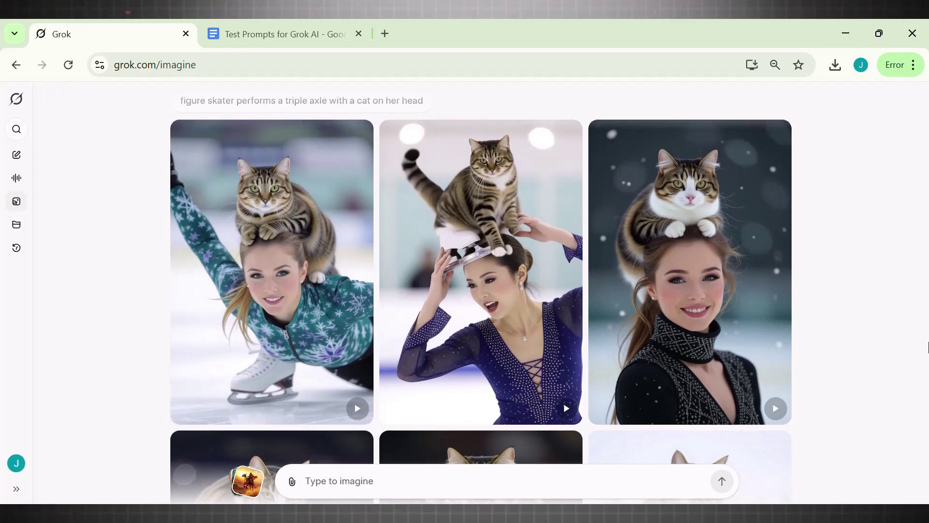
scroll(928, 348, down, 1)
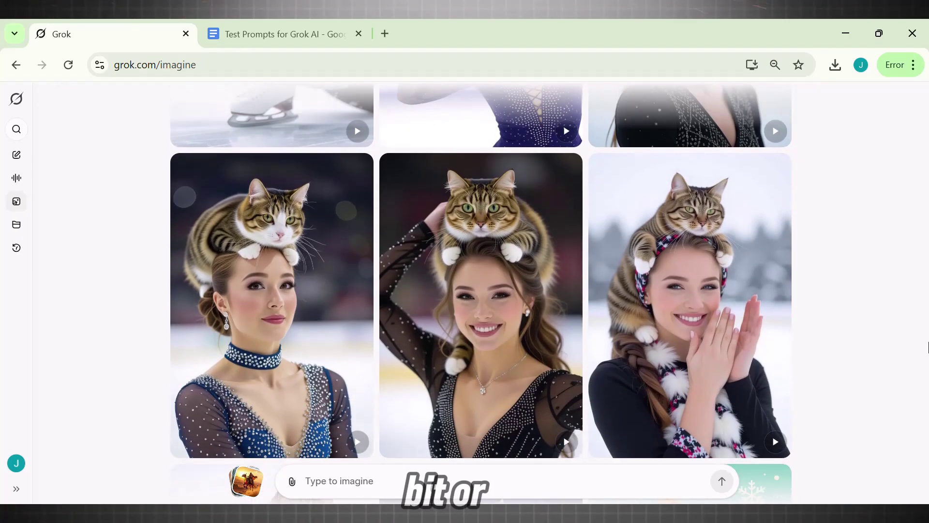
scroll(928, 347, down, 5)
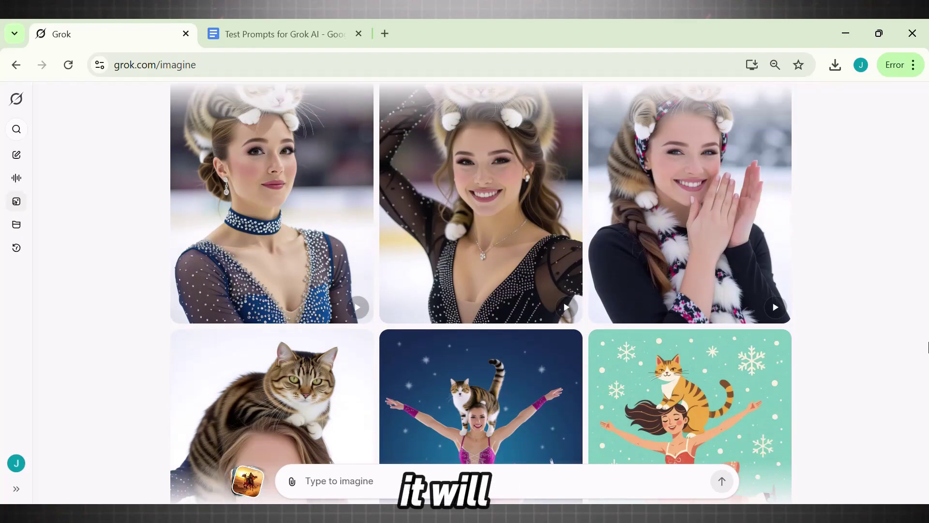
scroll(928, 348, down, 5)
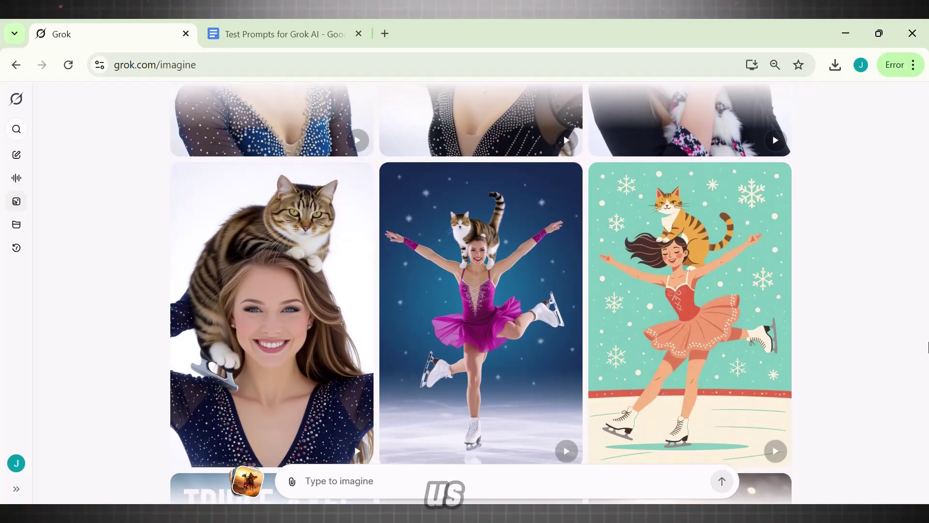
scroll(928, 348, down, 2)
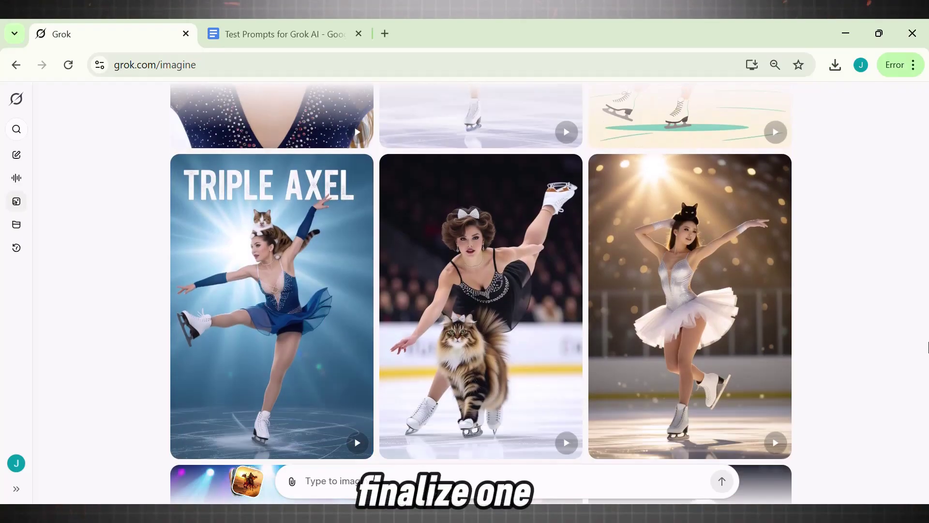
scroll(927, 348, down, 7)
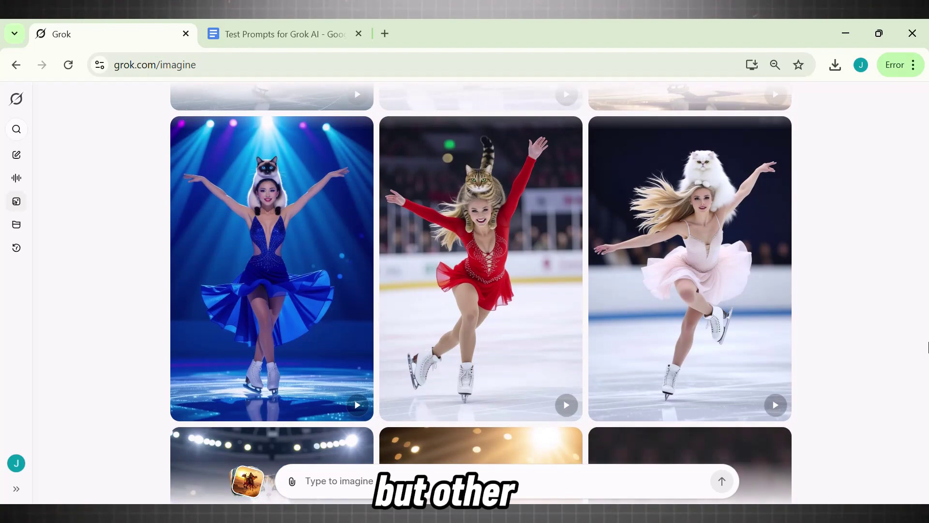
scroll(928, 347, down, 4)
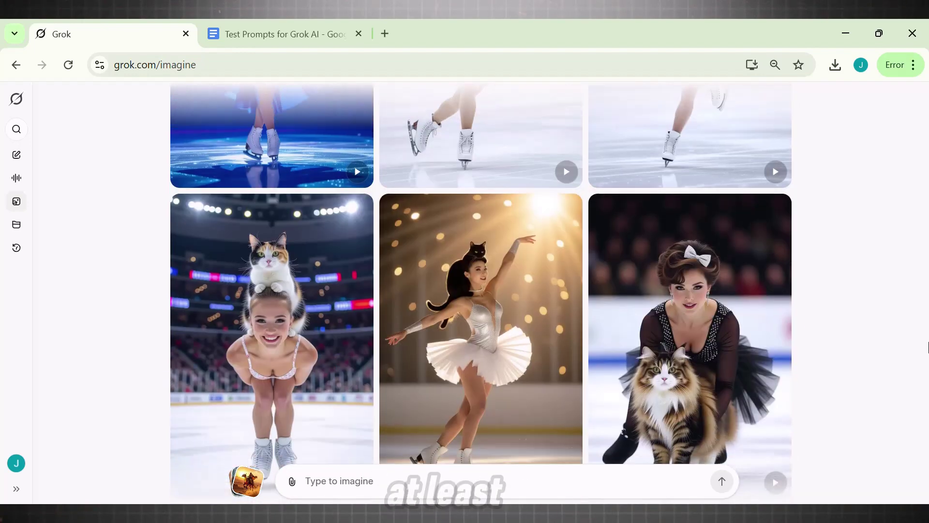
scroll(927, 348, down, 5)
scroll(928, 347, down, 7)
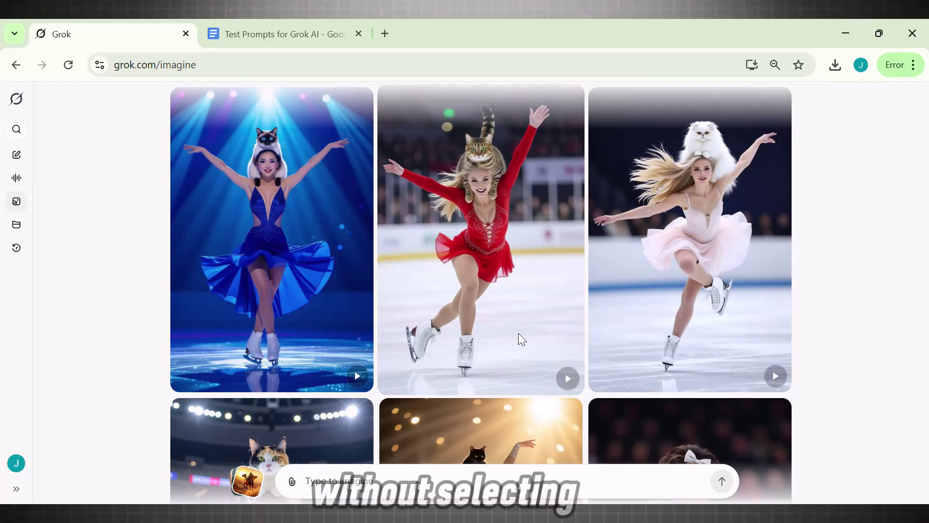
click(488, 316)
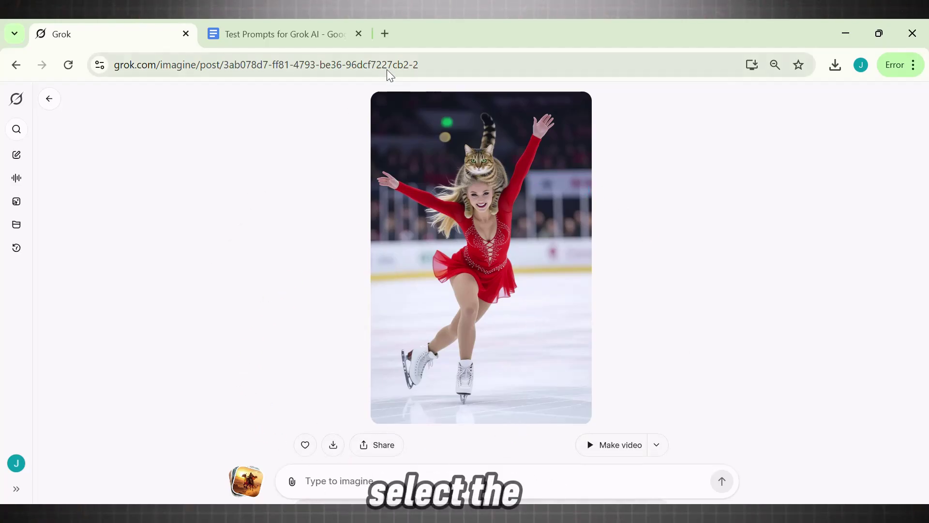
Step: Go back to the skater grid, reopen the red-dress skater image, then return to the grid again
key(alt+Left)
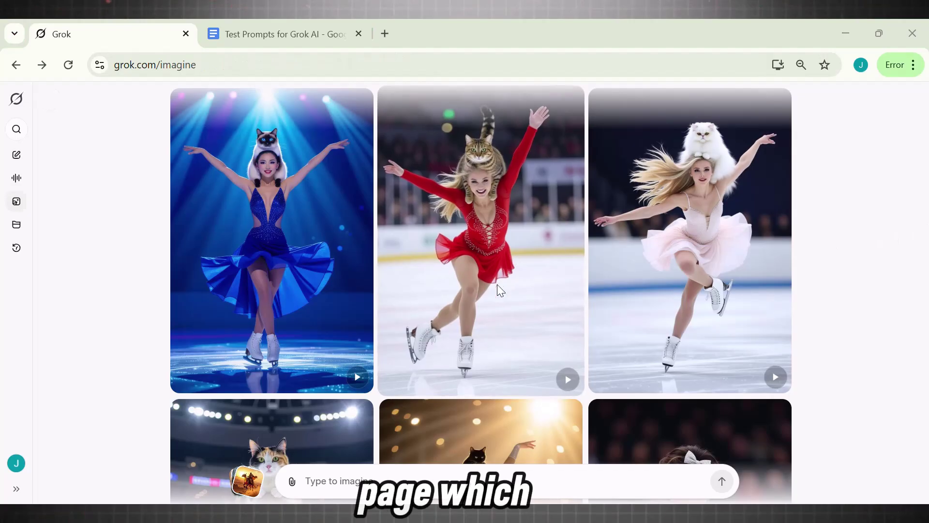
click(485, 271)
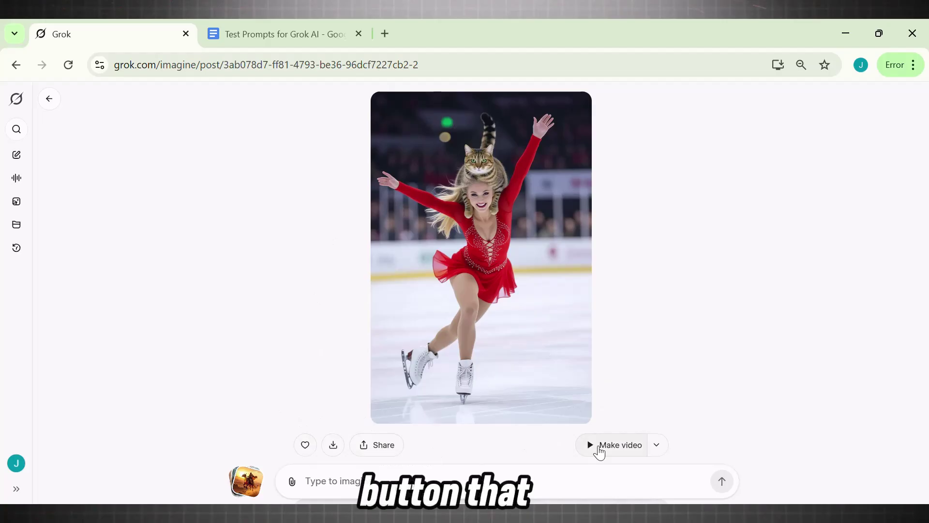
key(alt+Left)
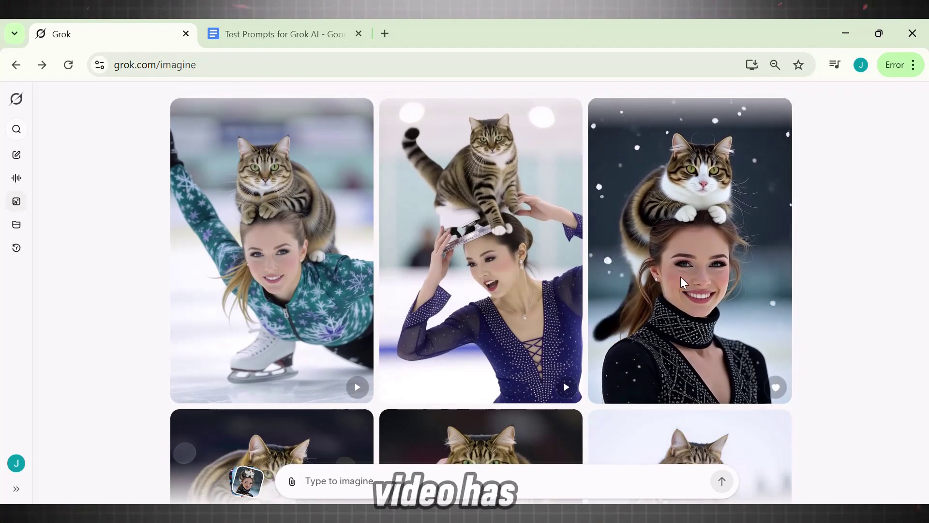
Step: Open the snowy portrait of the smiling skater with the tabby cat and animate it with Make video
click(702, 285)
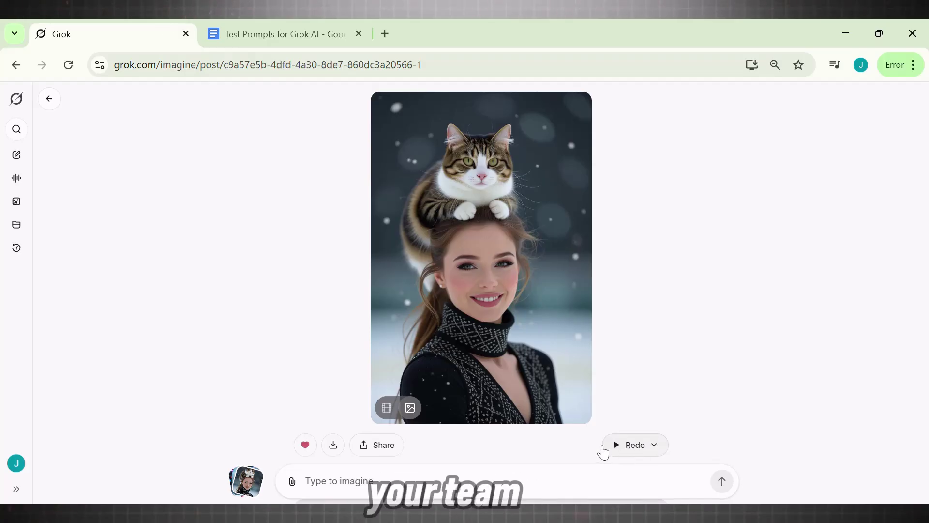
click(387, 407)
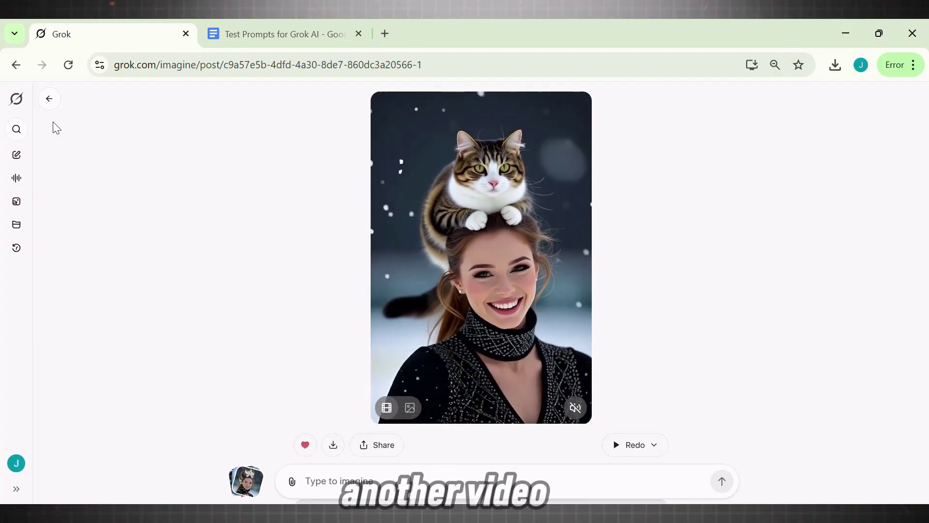
Step: Copy 'Astronaut holding a glowing blue crystal in a dark cave, retro sci-fi style' into Grok's prompt
click(51, 107)
key(ctrl+Tab)
click(526, 349)
key(Up)
key(Up)
key(Up)
key(Up)
key(Up)
key(Up)
key(Up)
key(Up)
key(Up)
key(Up)
key(Up)
key(Up)
key(Up)
key(Up)
key(Up)
key(Up)
key(Up)
key(Up)
key(Up)
key(Up)
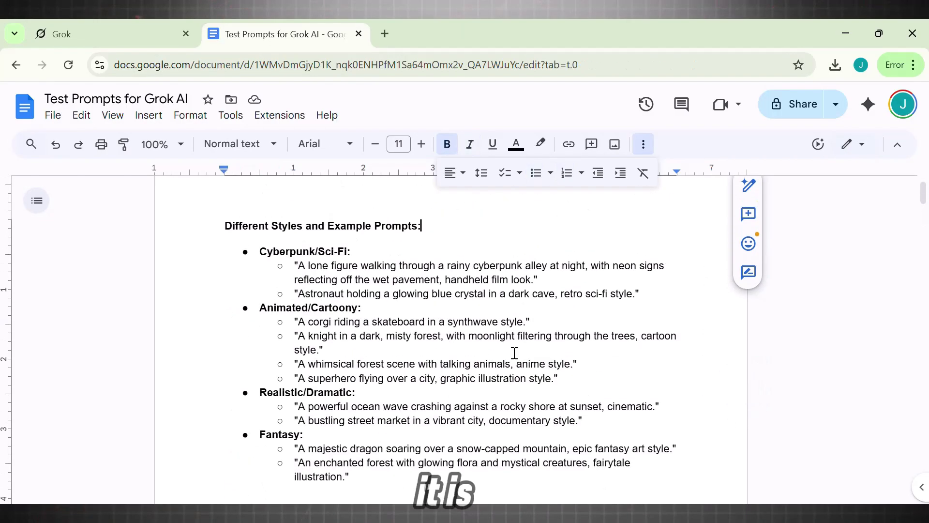
click(305, 318)
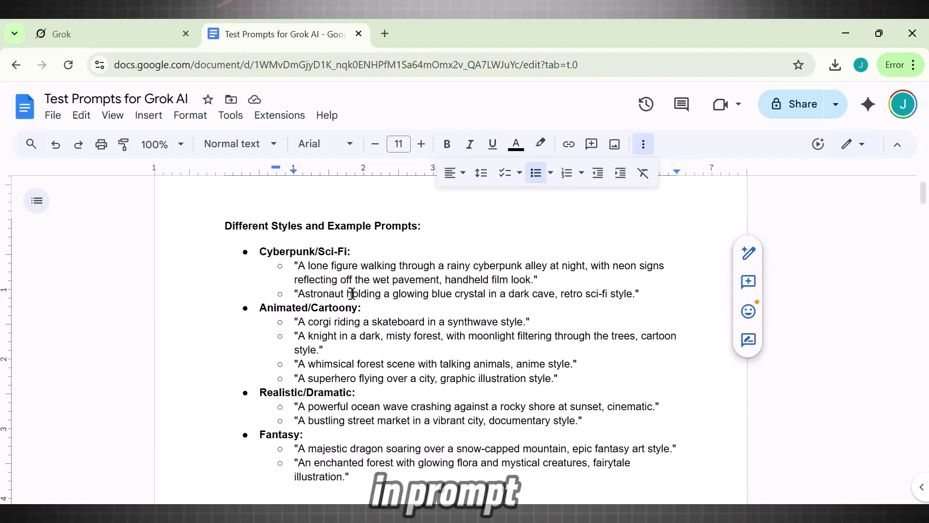
key(ctrl+Tab)
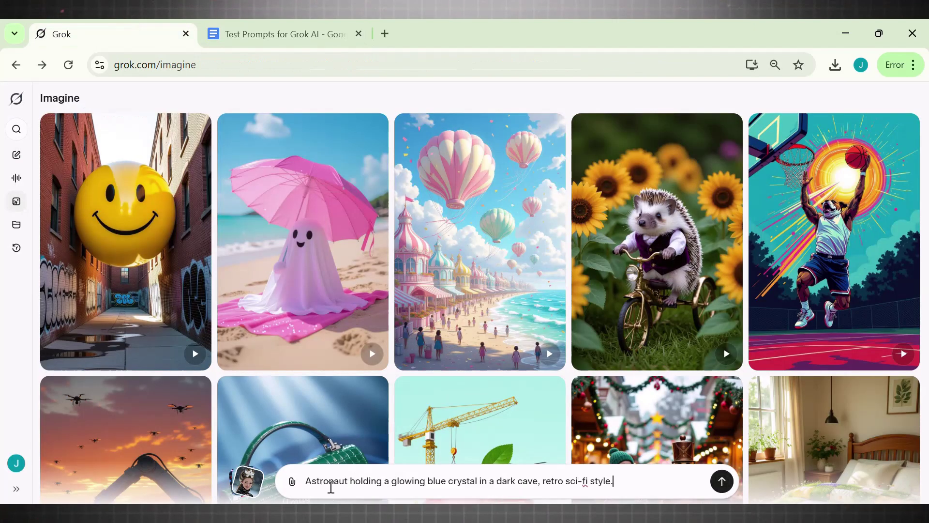
Step: Submit the retro sci-fi astronaut-with-blue-crystal prompt and browse the generated image grid
key(Return)
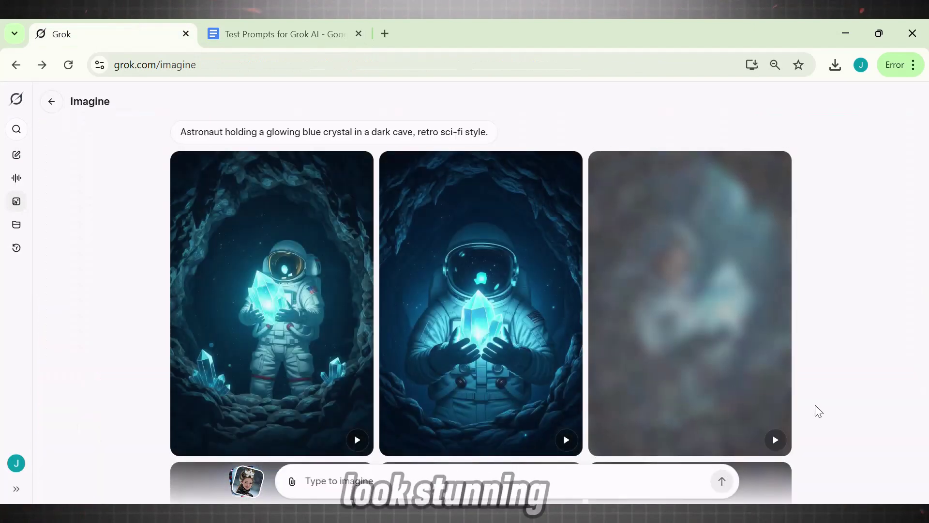
scroll(855, 355, down, 4)
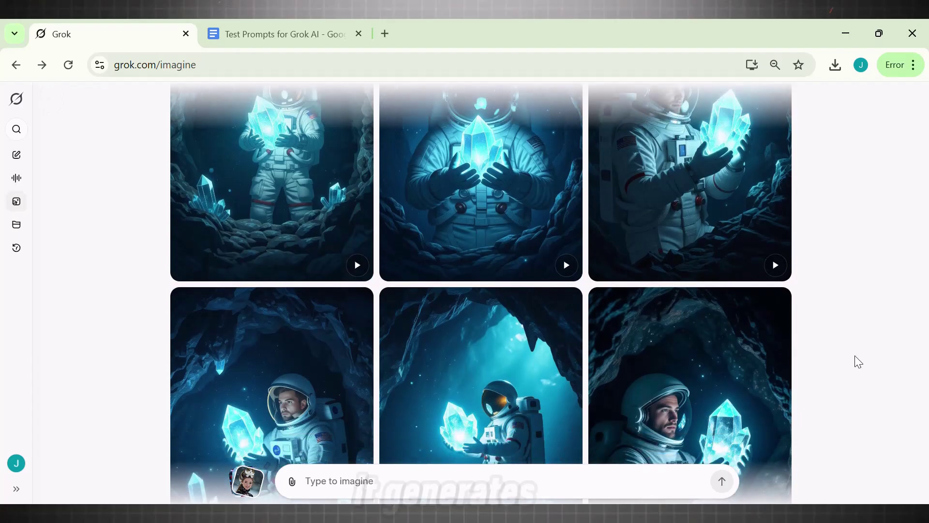
scroll(854, 355, down, 8)
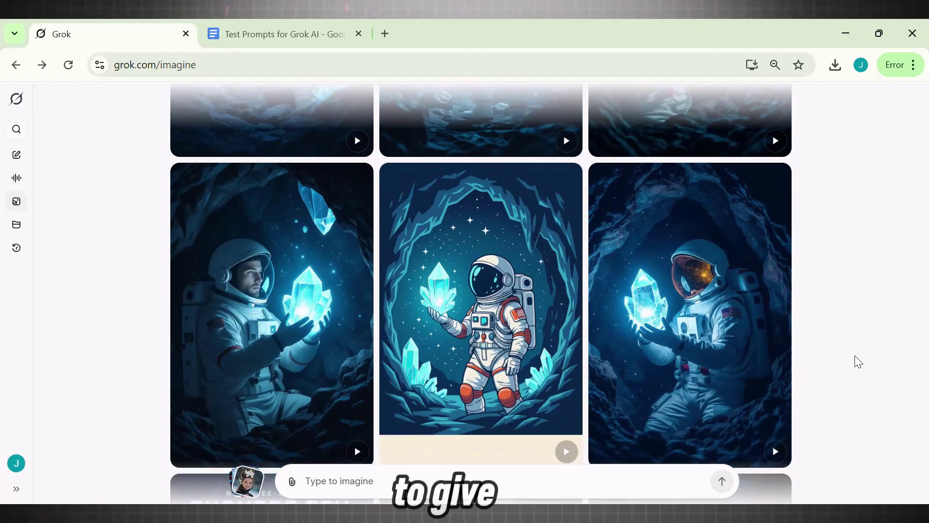
scroll(855, 356, down, 10)
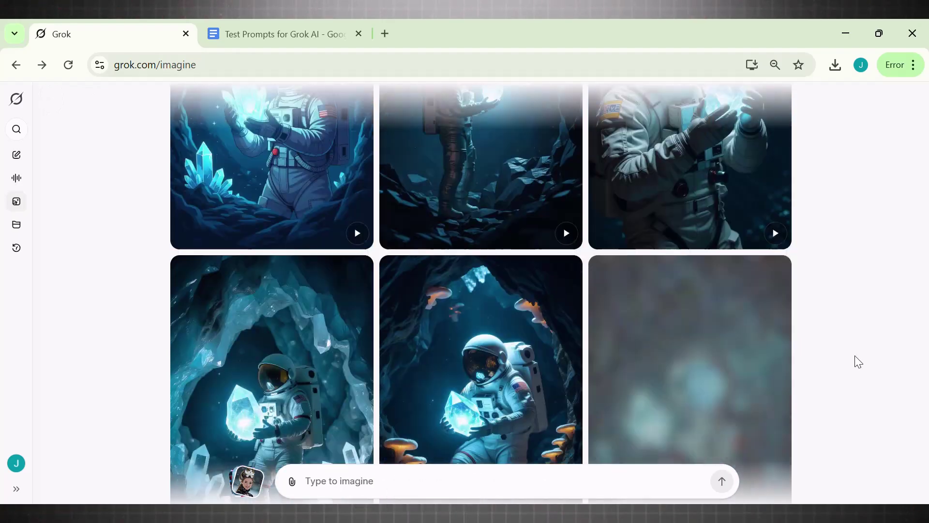
scroll(854, 355, down, 10)
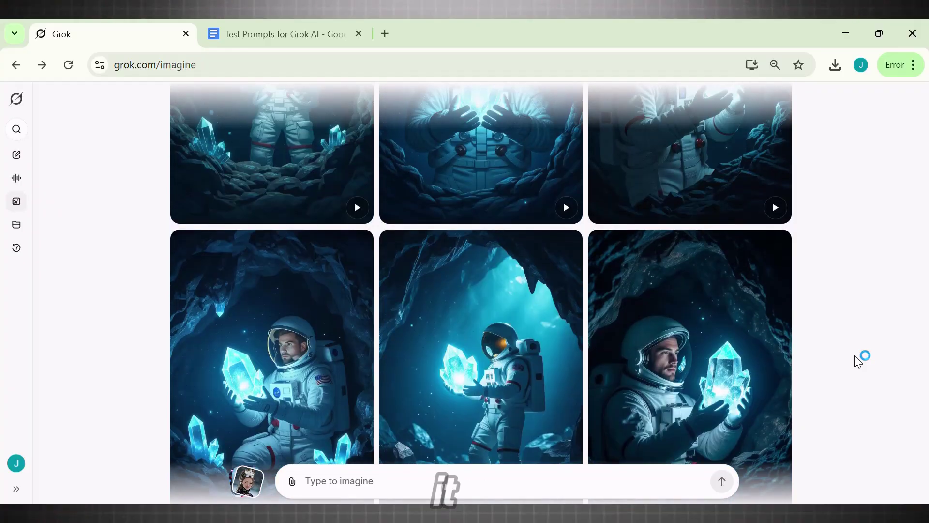
Step: Turn the kneeling astronaut image into a video and mute its sound
click(369, 331)
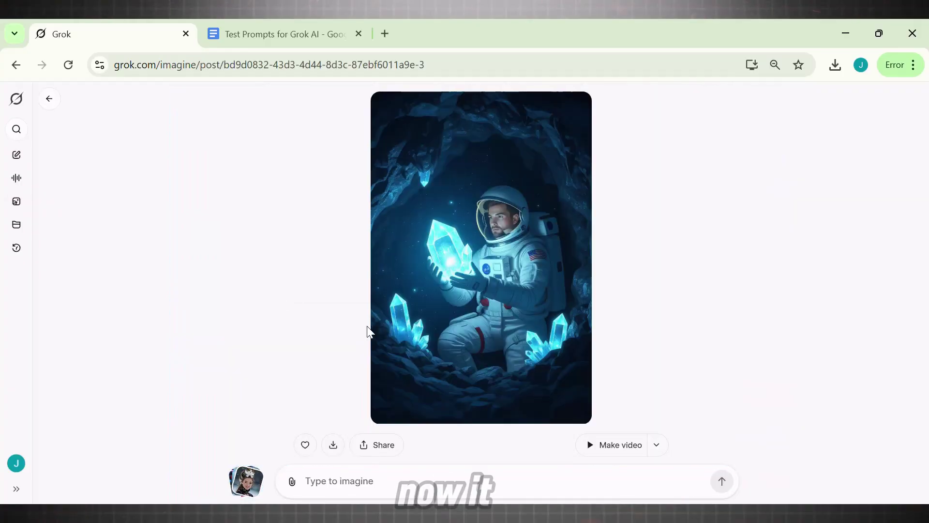
click(606, 445)
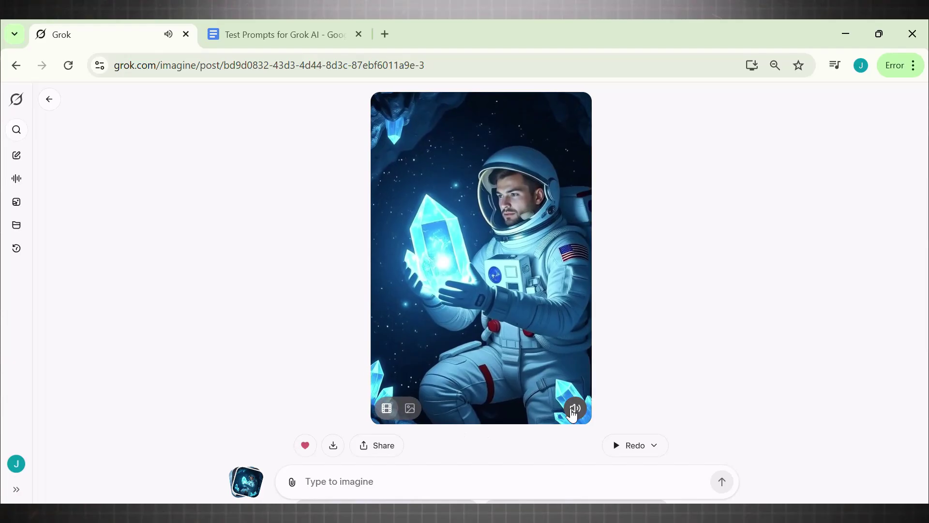
click(574, 411)
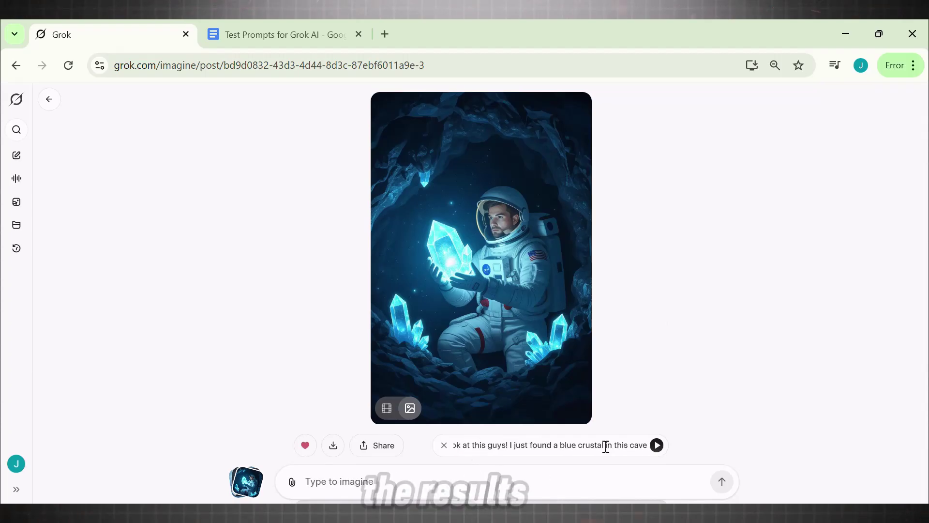
Step: Generate the astronaut video with a custom line, mute it, and type 'man say this naturally: Wow! look at this guys! I just found a blue'
click(656, 445)
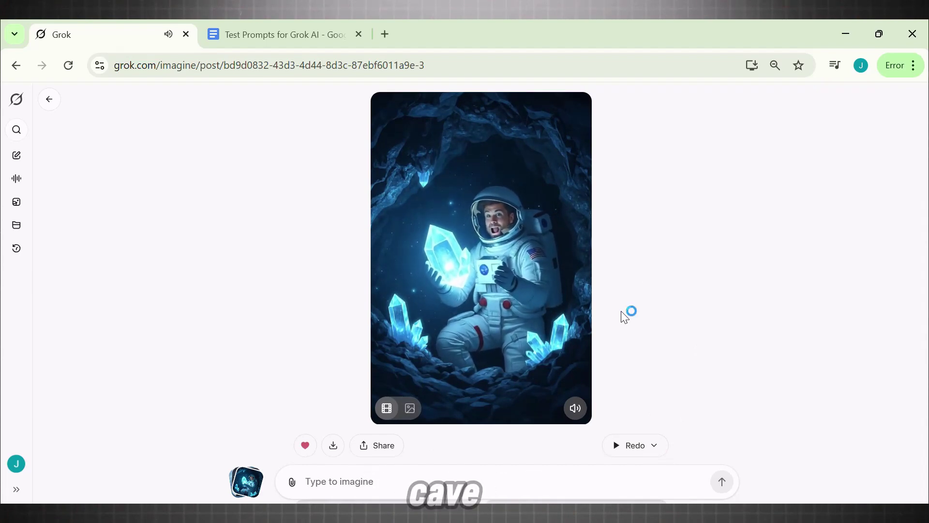
click(575, 408)
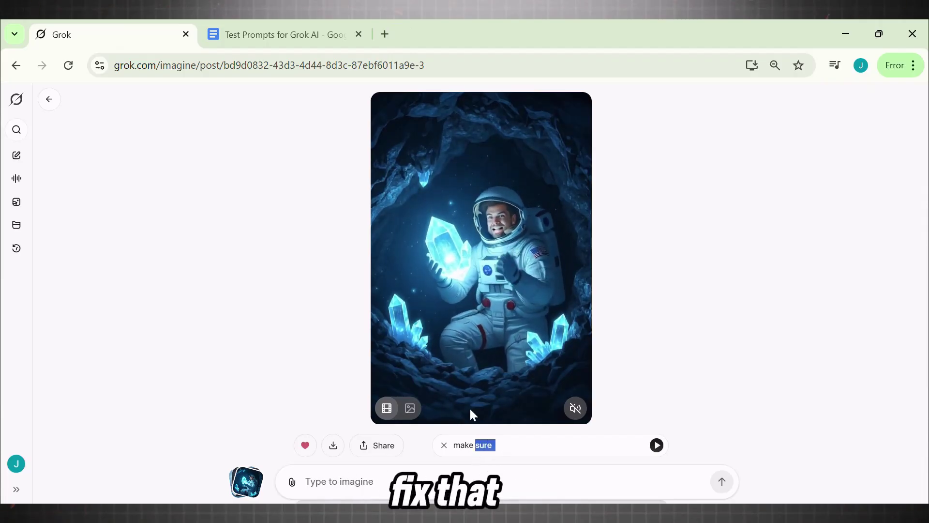
text(man say t)
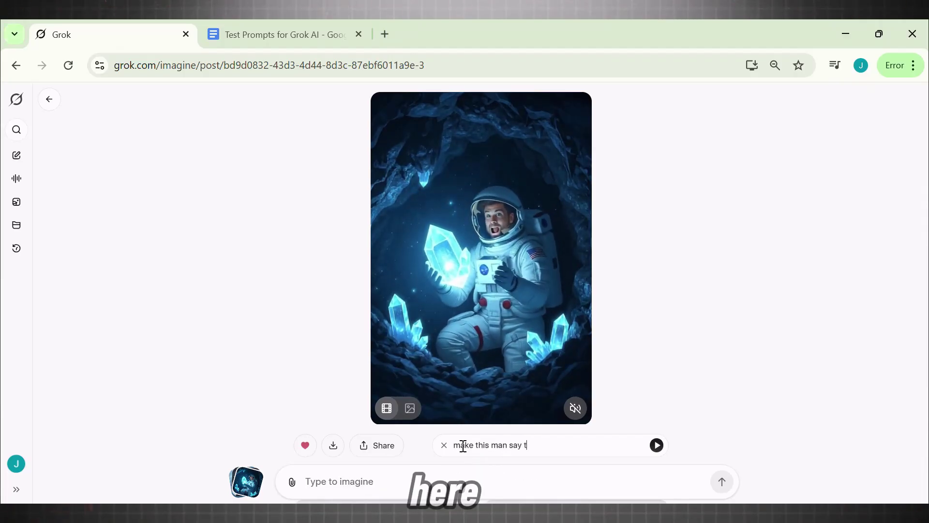
text(his naturally: )
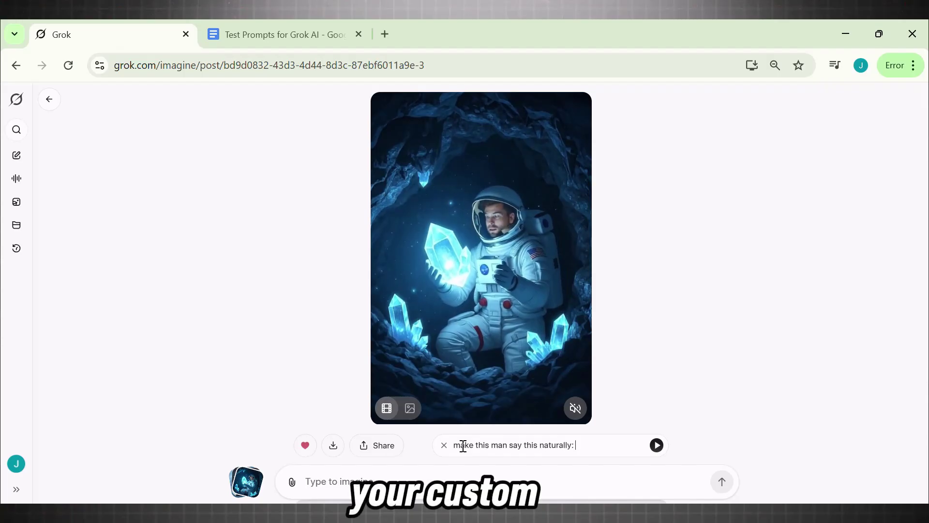
text(Wow! look at this guys! I just found a blue cru)
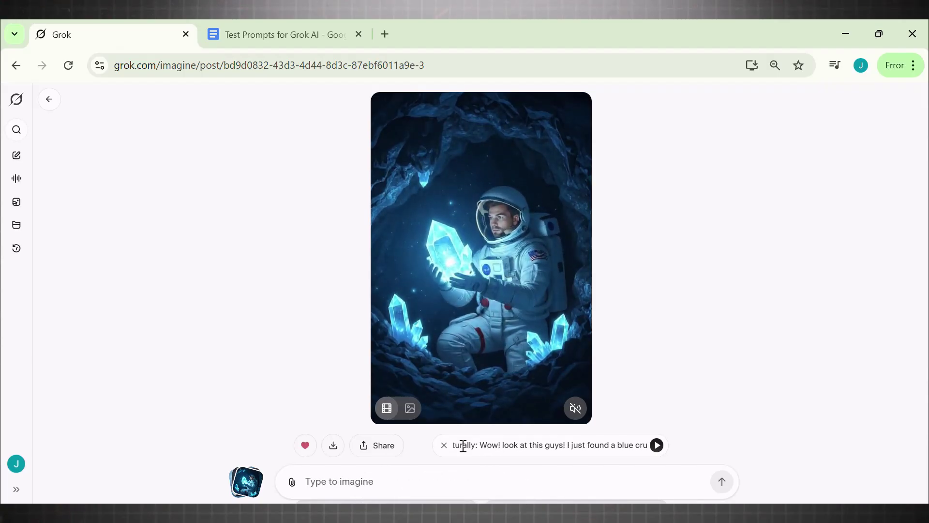
Step: Copy the cat prompt from the prompts document
key(ctrl+Tab)
drag(923, 203, 923, 317)
drag(262, 326, 428, 343)
key(ctrl+c)
key(ctrl+Tab)
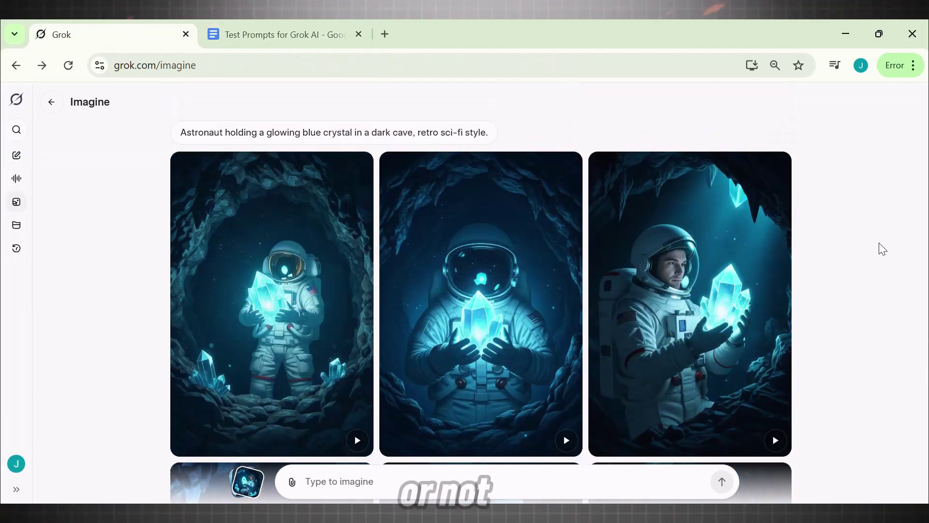
Step: Paste and submit the sunglasses cat skateboarding through Times Square prompt, then browse the images
click(390, 478)
key(ctrl+v)
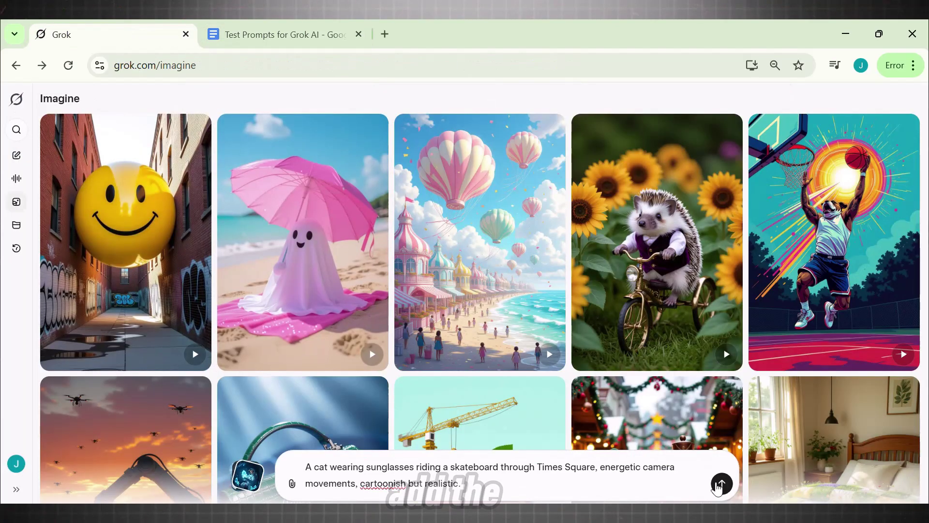
click(721, 482)
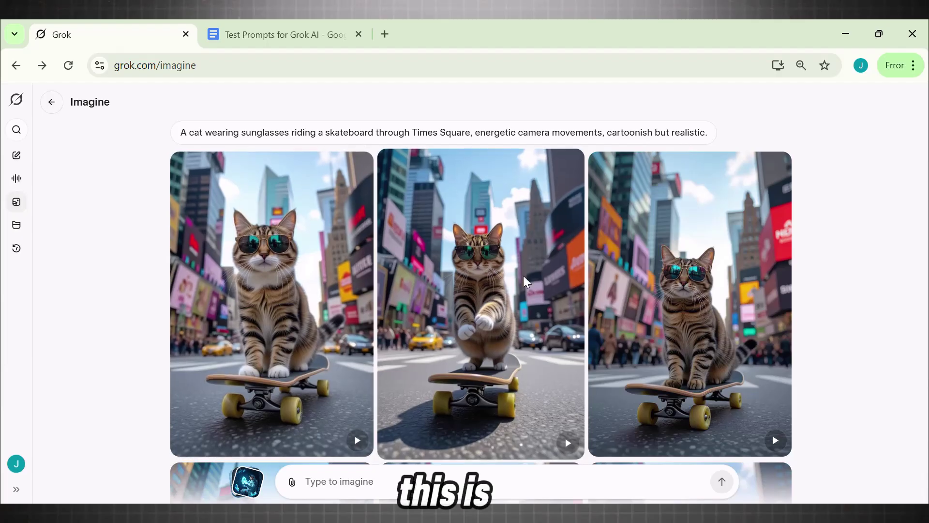
scroll(813, 306, down, 7)
scroll(815, 310, down, 12)
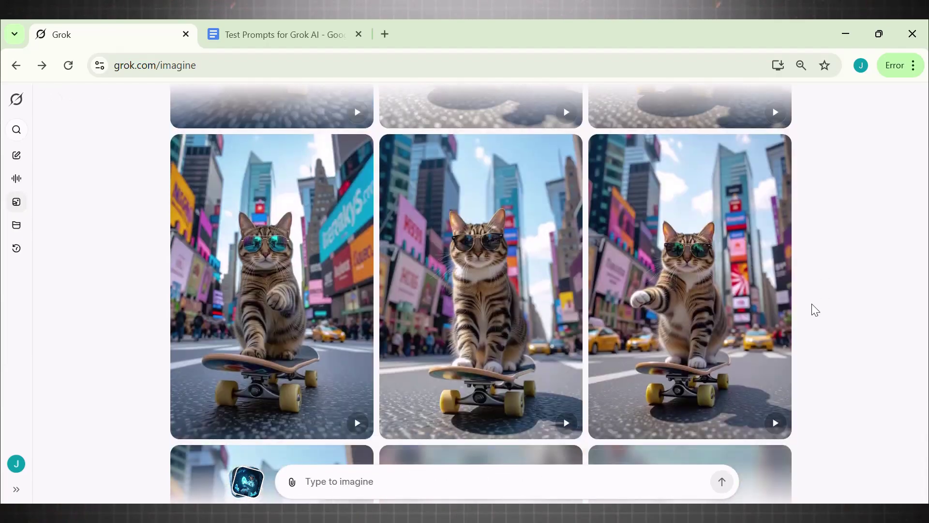
scroll(811, 303, down, 3)
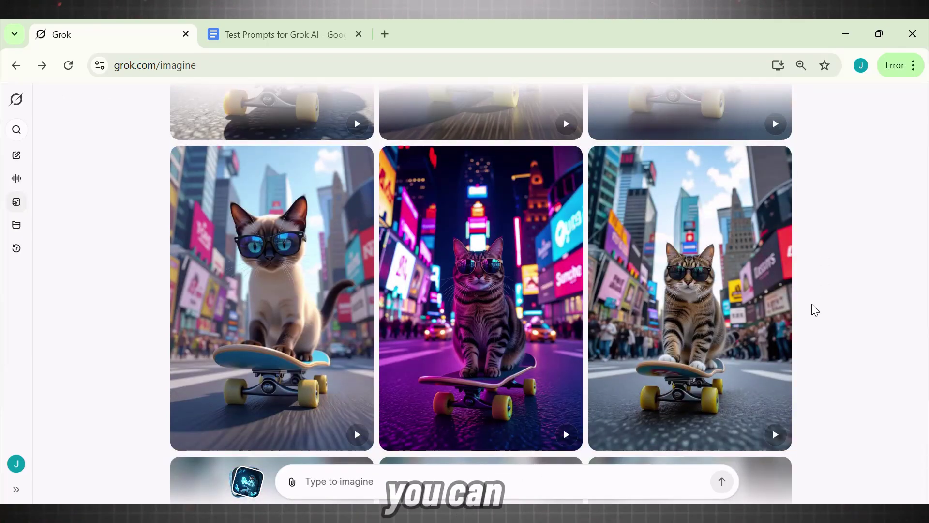
scroll(811, 304, up, 1)
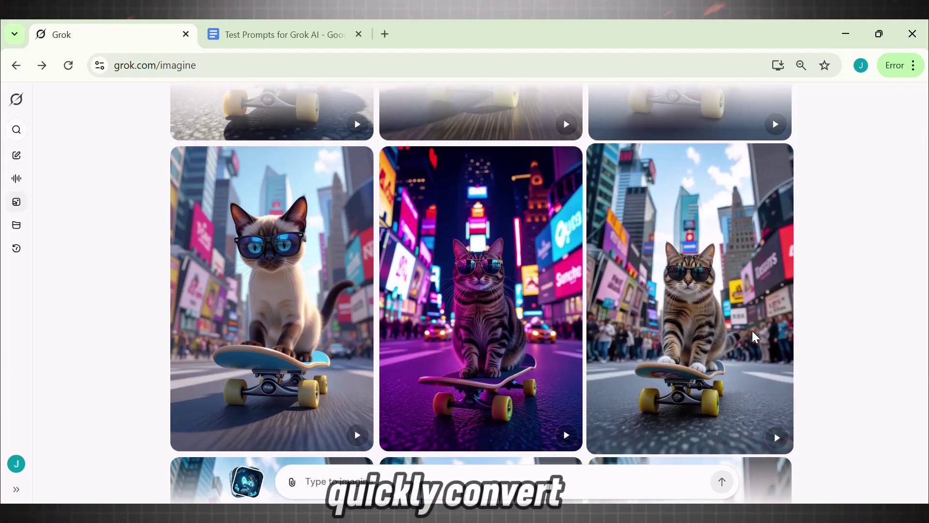
scroll(754, 335, up, 5)
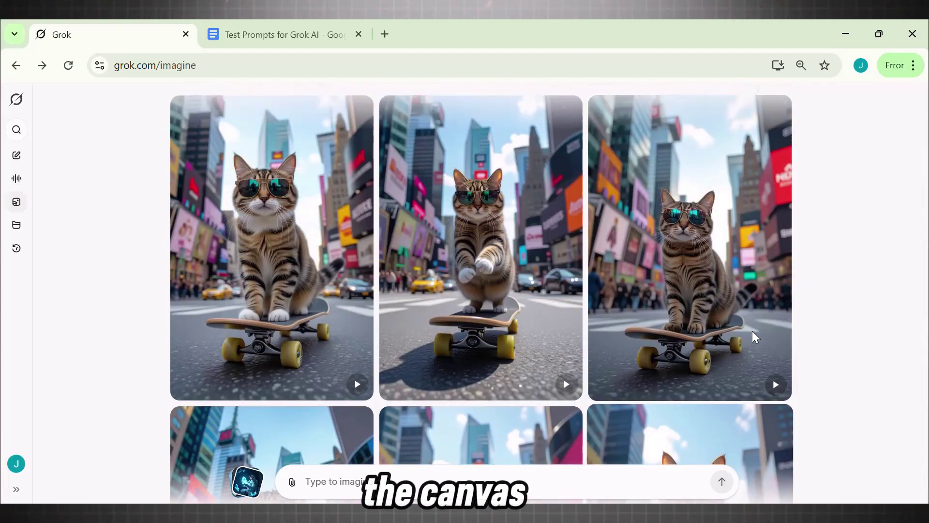
Step: Redo the tabby cat skateboard image as a Fun-mode video and play it with sound
click(752, 332)
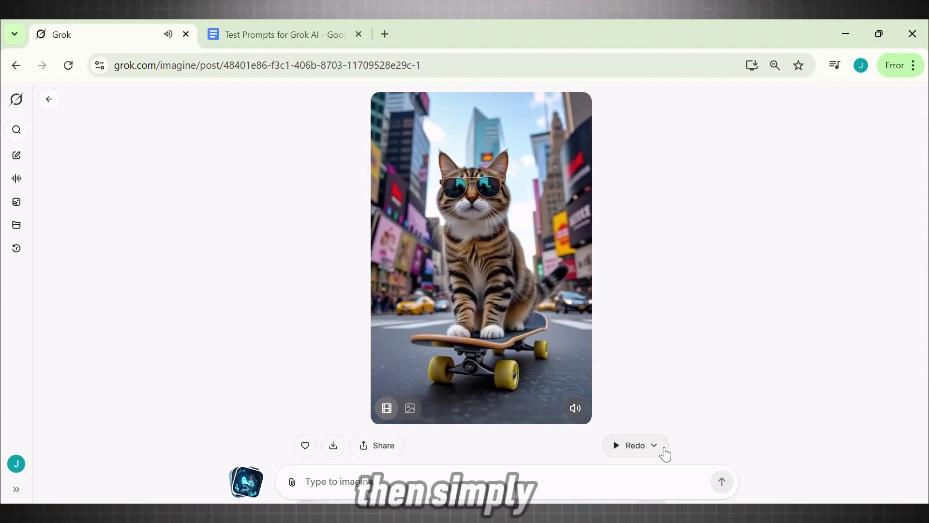
click(656, 448)
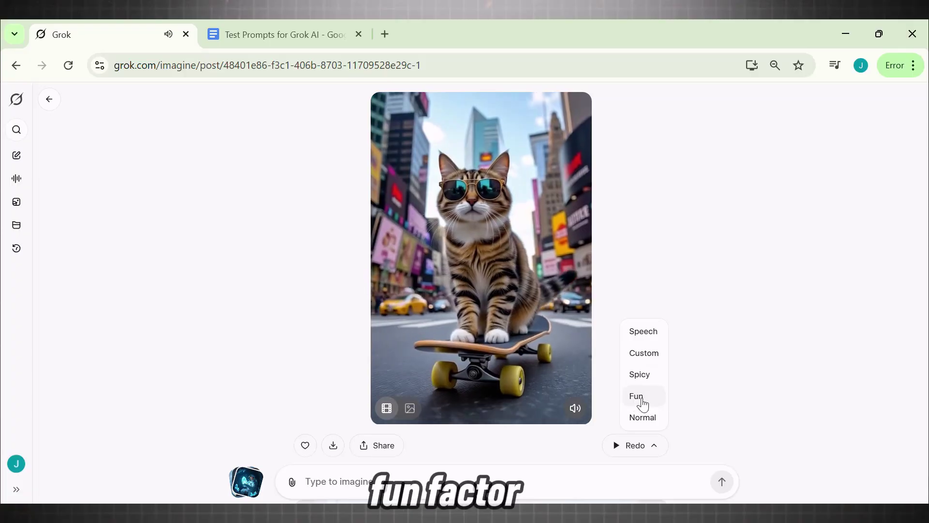
click(637, 394)
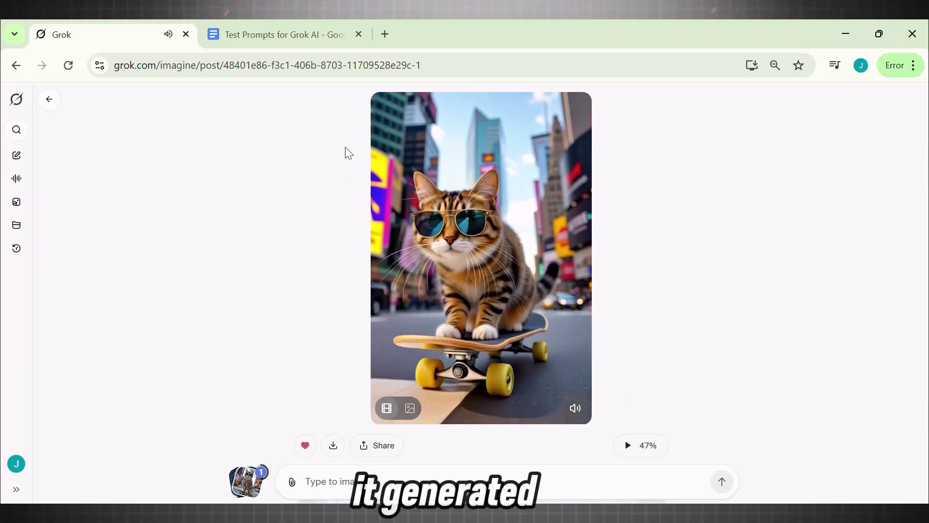
click(387, 409)
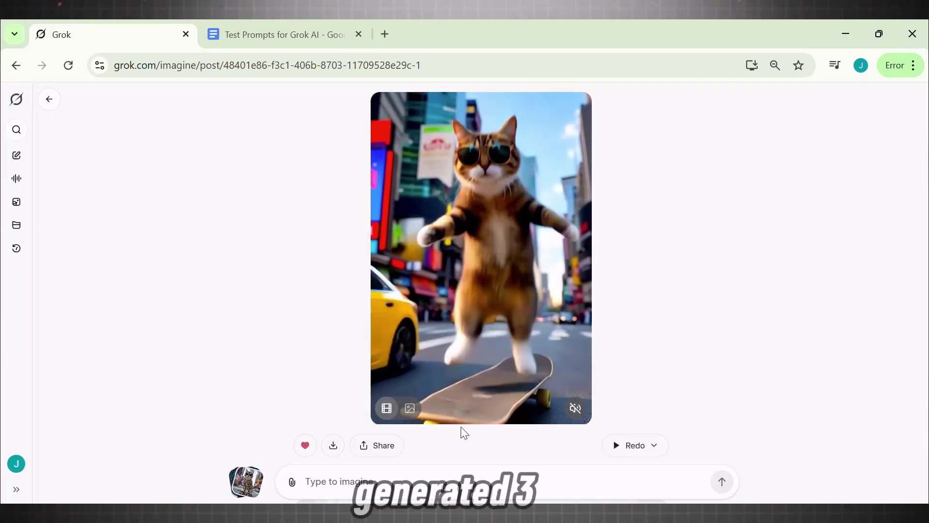
click(575, 409)
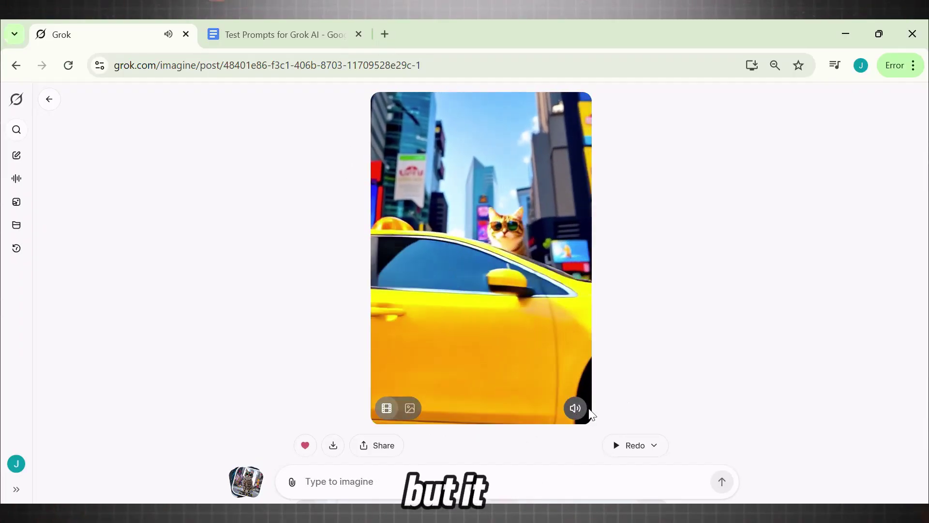
Step: Favourite the boy rowing a boat image and bring up the dragon prompts document
click(49, 99)
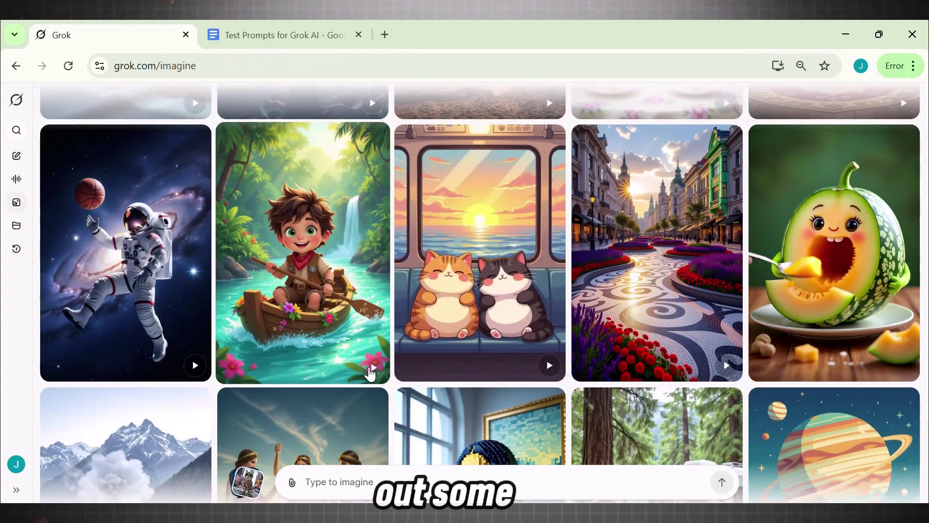
click(371, 368)
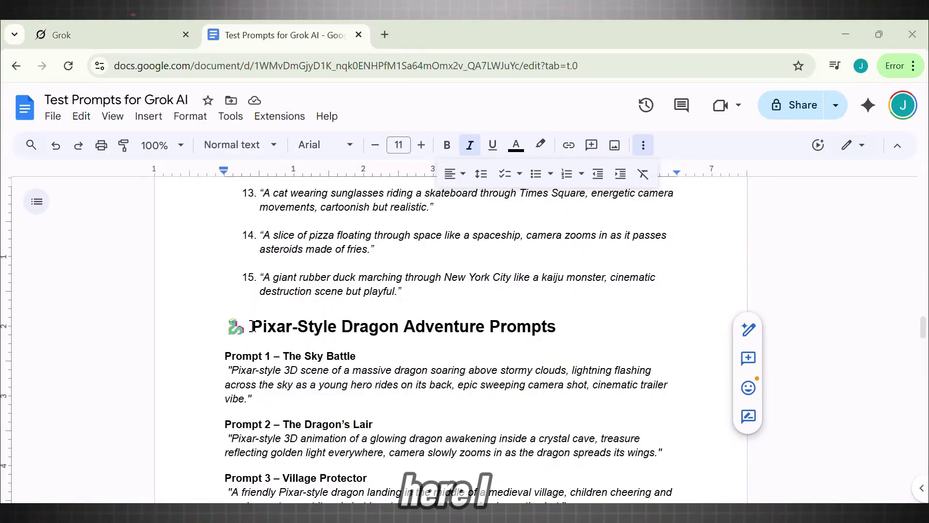
click(389, 327)
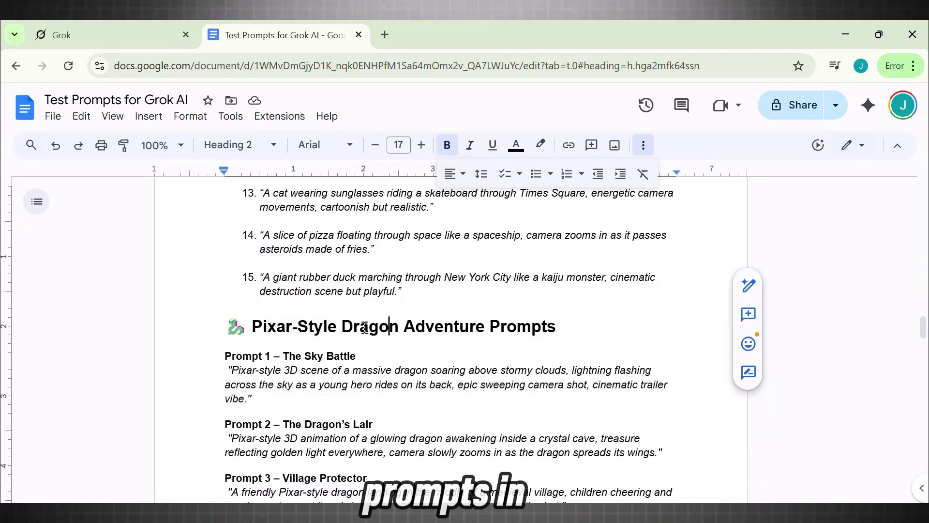
Step: Select the Prompt 1 – The Sky Battle text in the dragon prompts section
click(338, 327)
click(272, 356)
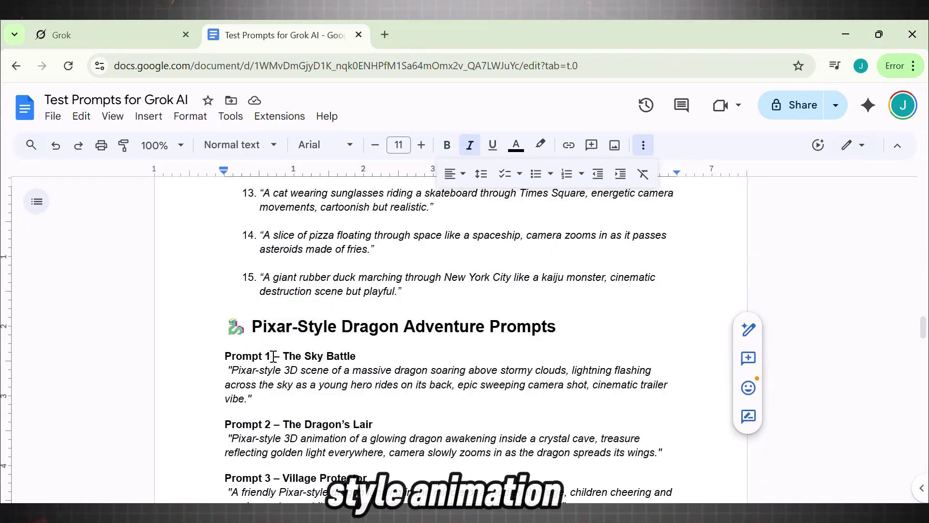
mouse_move(234, 363)
mouse_down()
mouse_move(243, 382)
mouse_move(234, 372)
mouse_up()
Step: Paste the Sky Battle dragon prompt into Grok Imagine's prompt box and submit it
click(103, 35)
click(49, 100)
click(315, 484)
key(ctrl+v)
drag(305, 451, 370, 467)
click(721, 483)
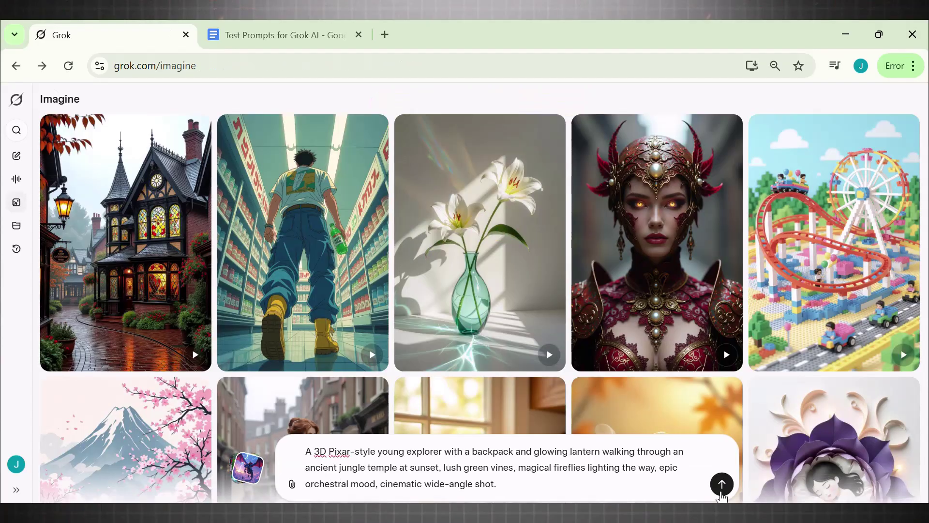
Step: Return to the Imagine gallery to start a new prompt
click(721, 482)
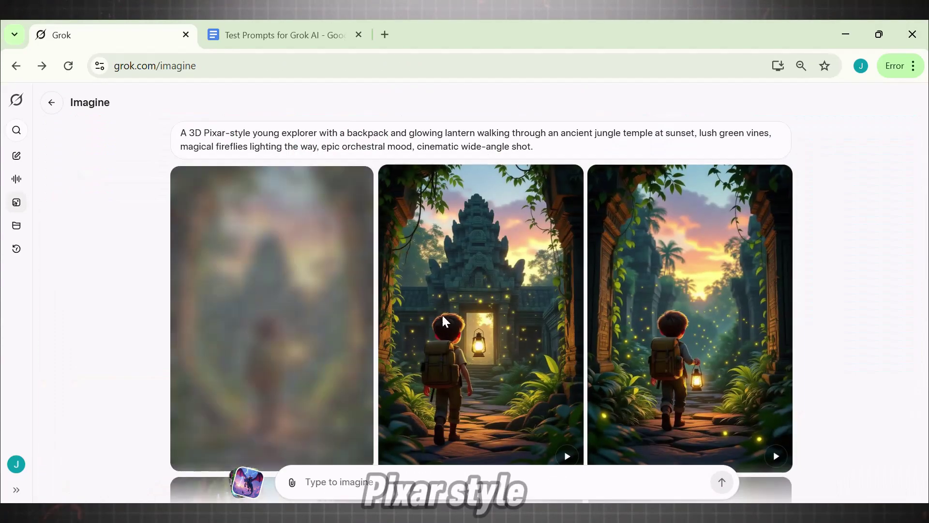
Step: Make a video from the right explorer image, watch the left lantern video, then go back
scroll(843, 306, down, 6)
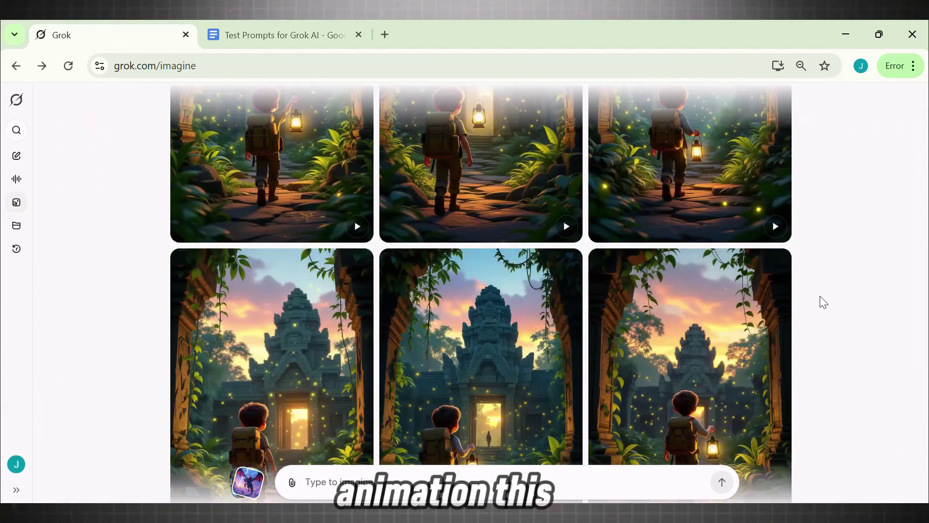
scroll(547, 374, down, 1)
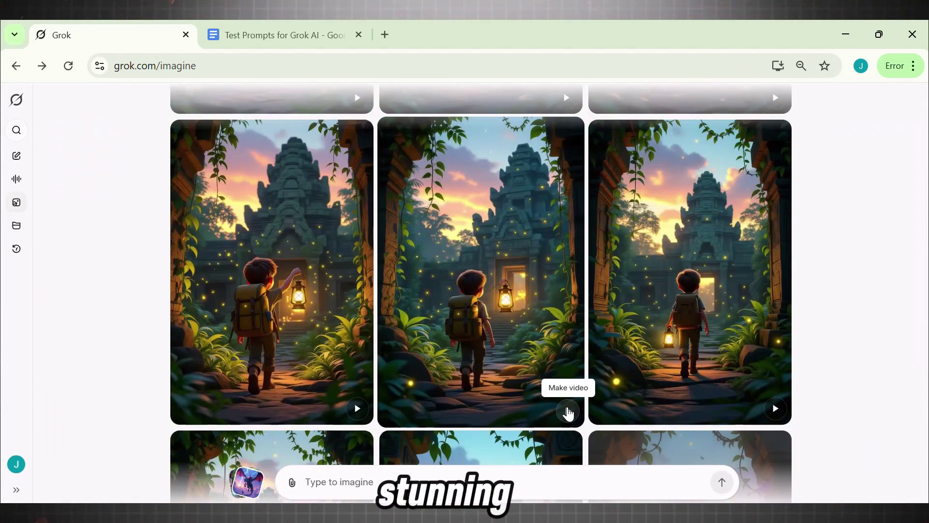
click(777, 411)
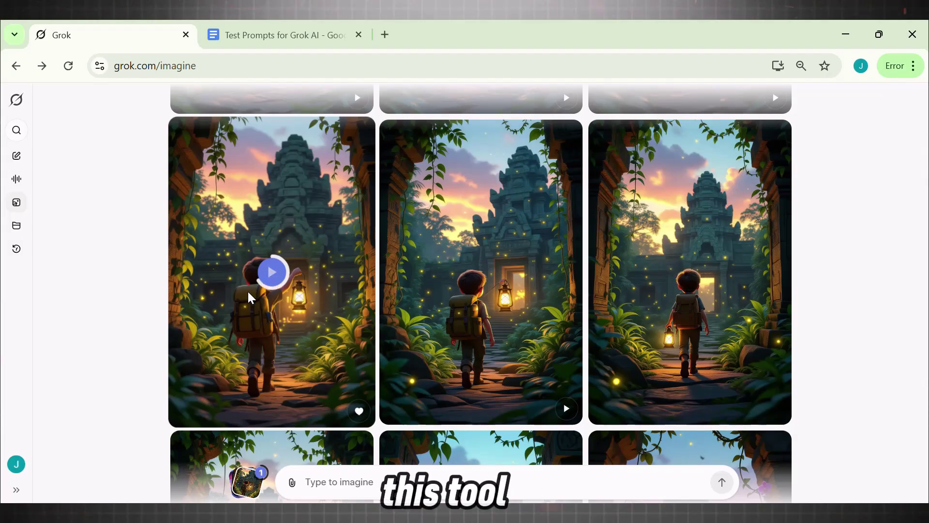
click(266, 290)
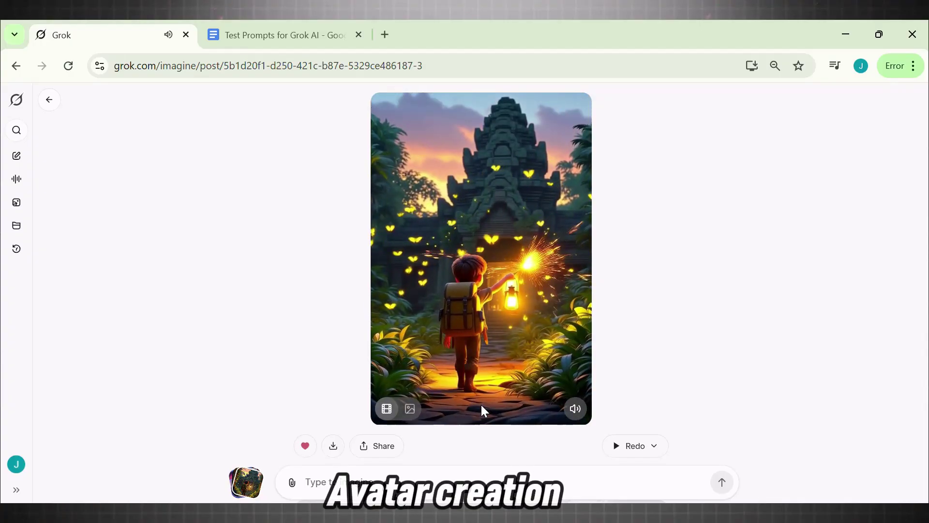
key(alt+Left)
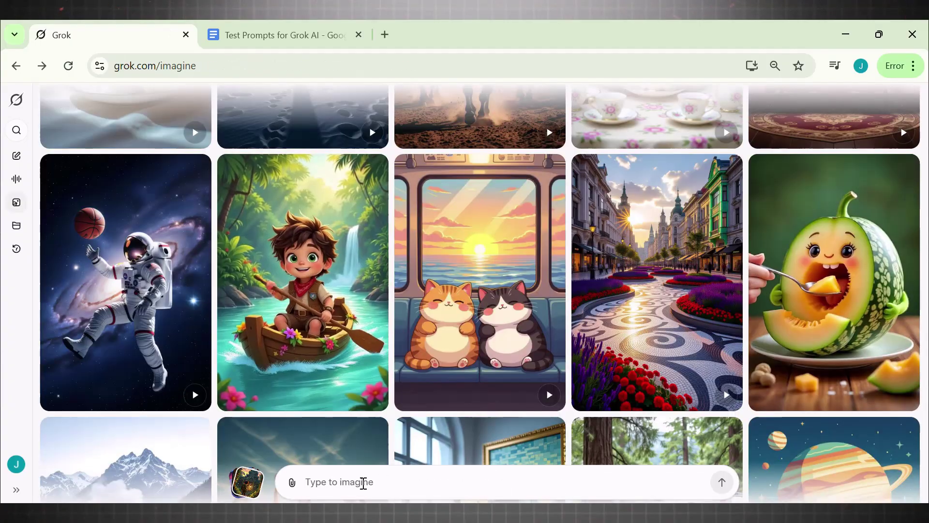
Step: Generate images for 'generate a female model', watch the green-dress model's video, then go back
click(364, 483)
text(generate a female)
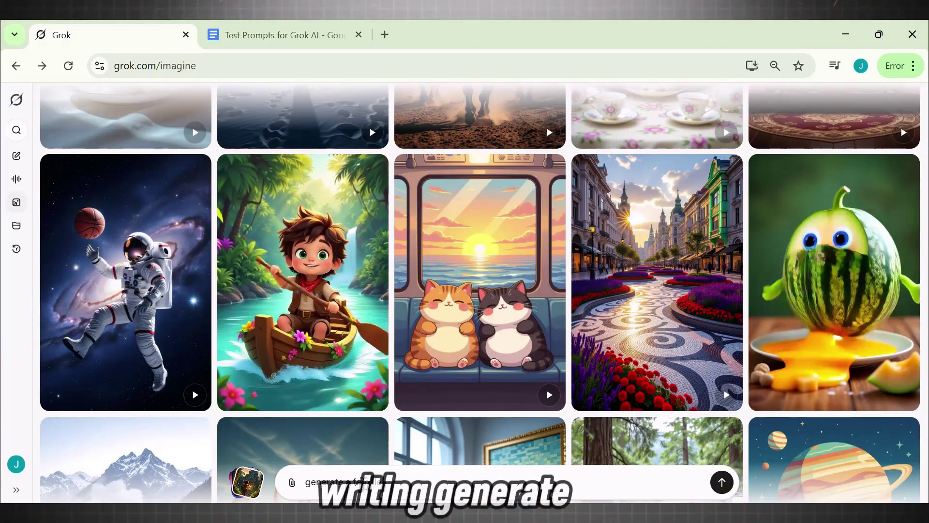
text( model)
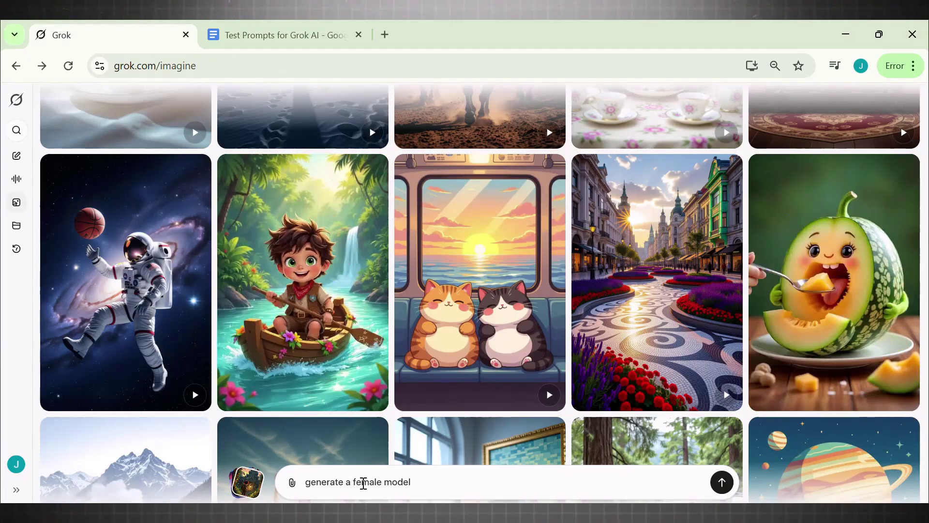
key(Return)
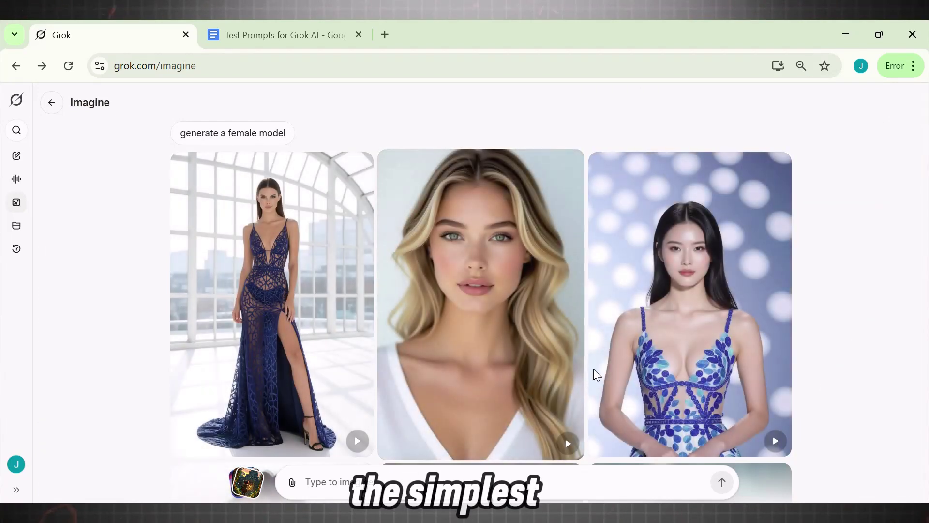
scroll(801, 329, down, 5)
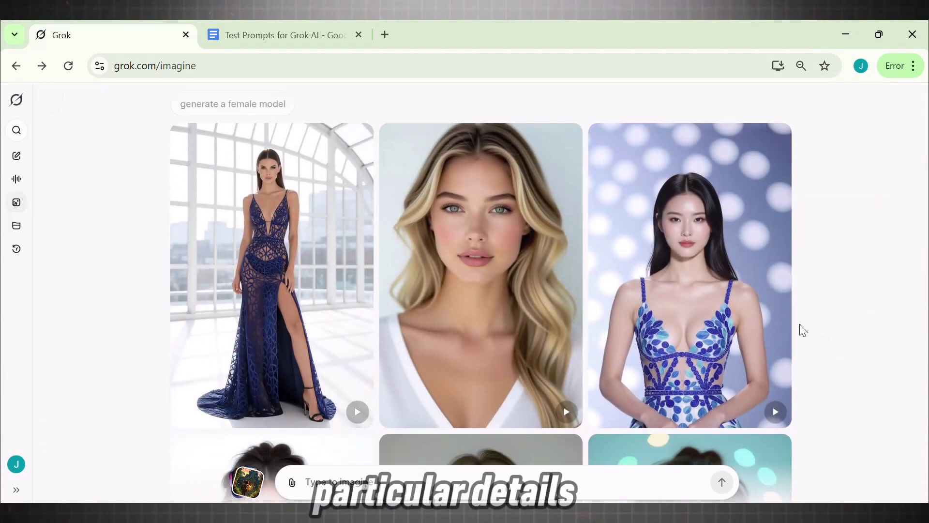
scroll(799, 325, down, 3)
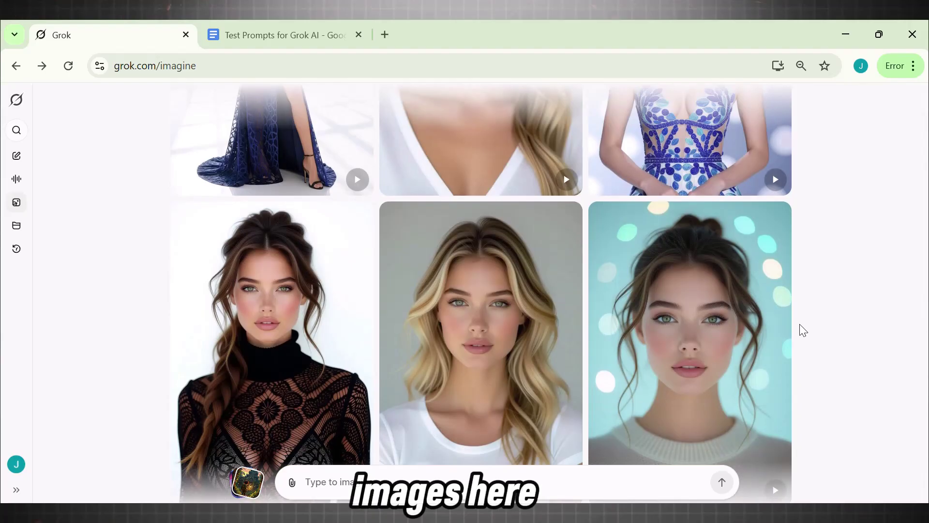
scroll(750, 322, down, 14)
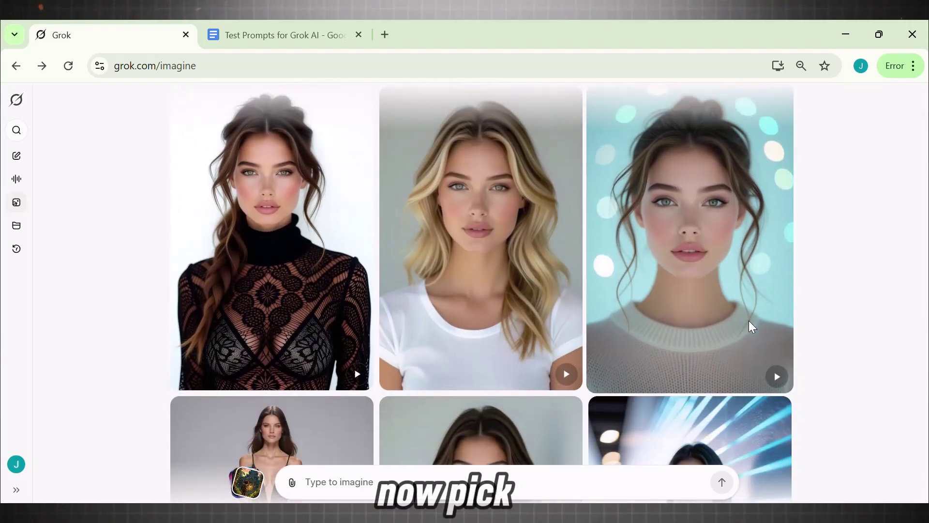
scroll(748, 323, down, 12)
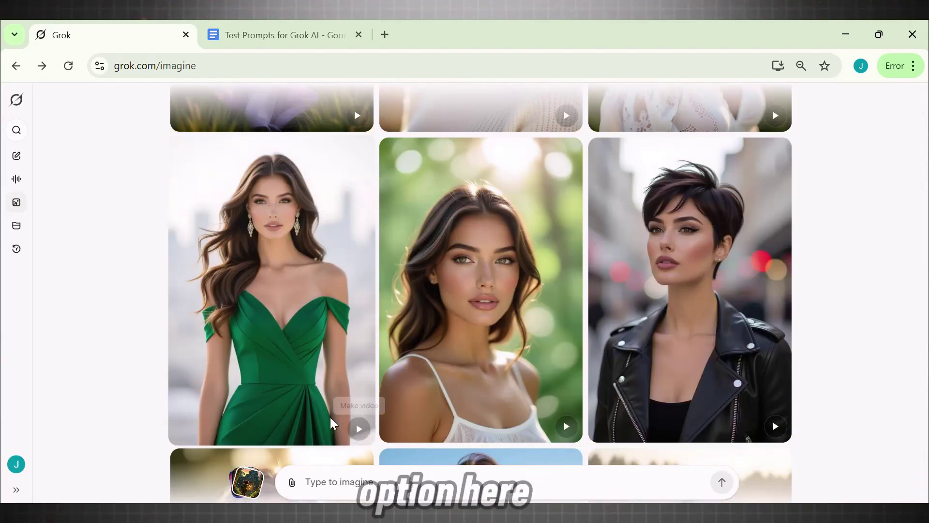
click(299, 333)
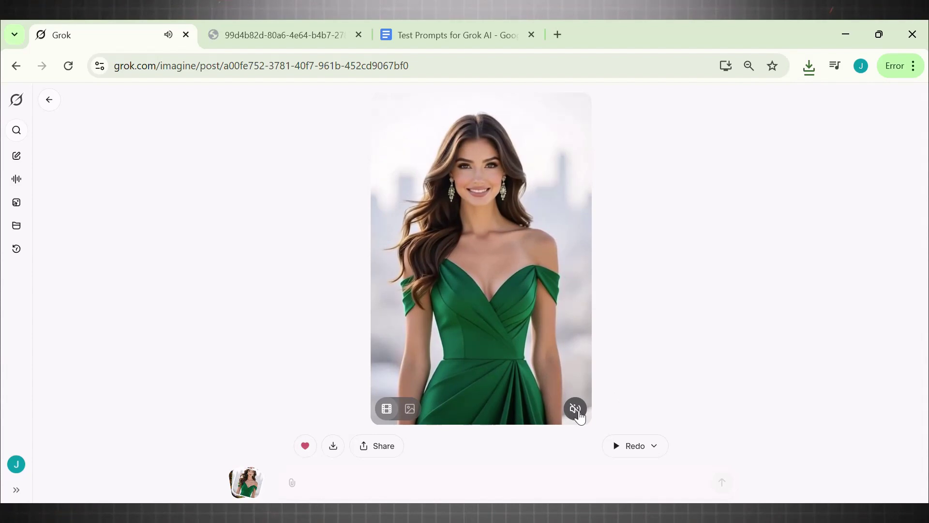
key(alt+Left)
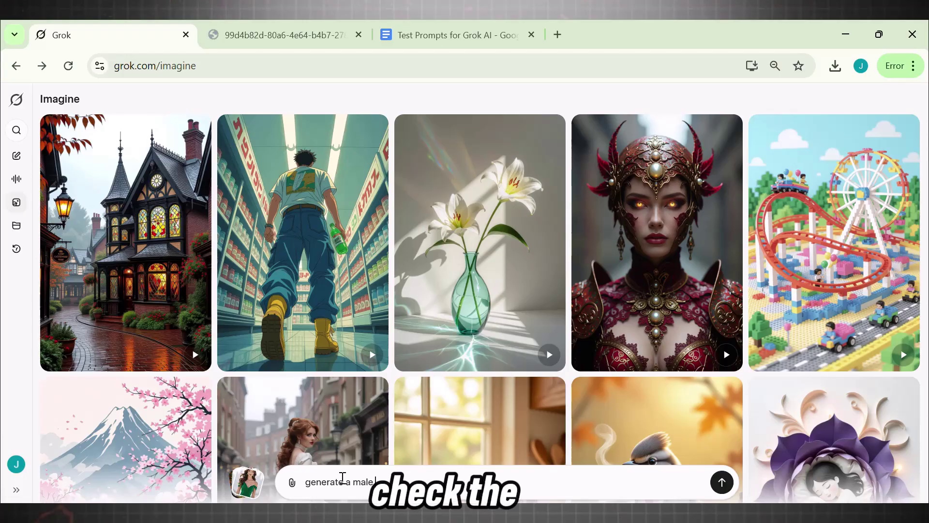
Step: Submit the 'generate a male model' request and scroll through the resulting model images
key(Return)
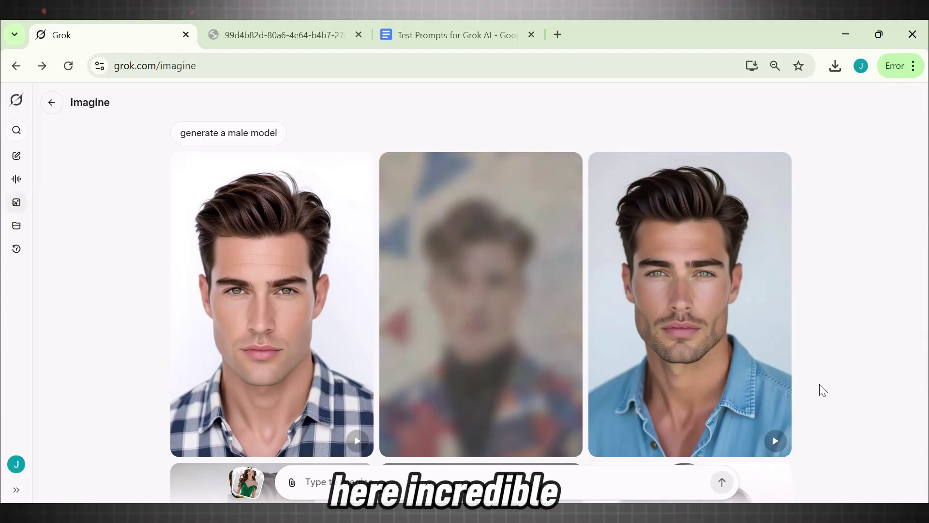
scroll(847, 327, down, 3)
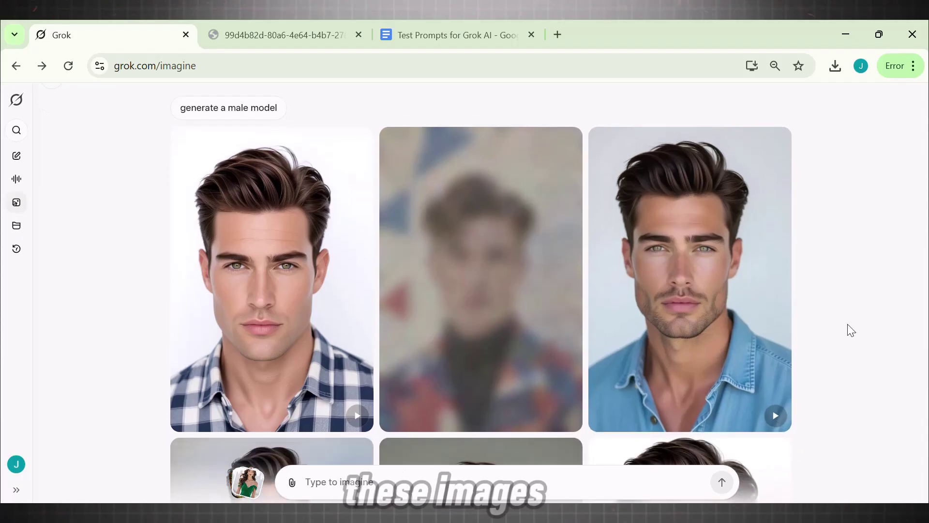
scroll(851, 329, down, 10)
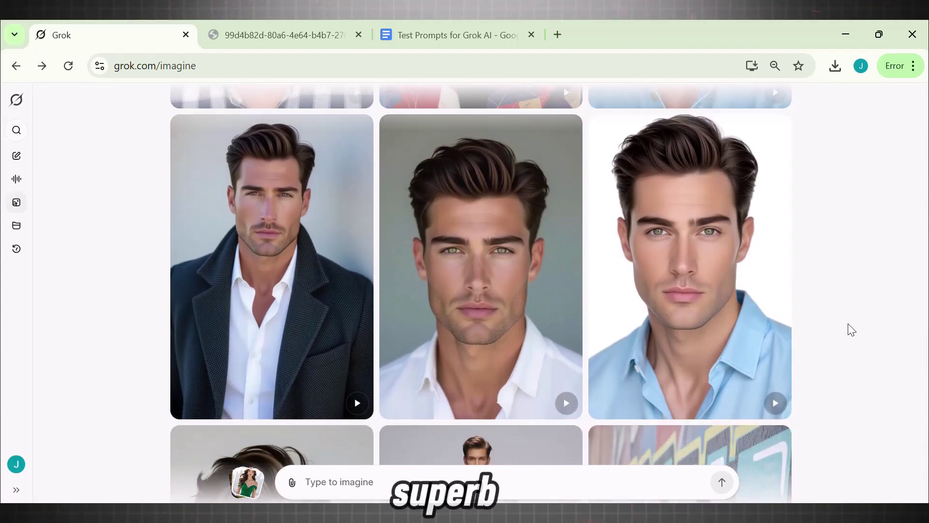
scroll(851, 330, down, 12)
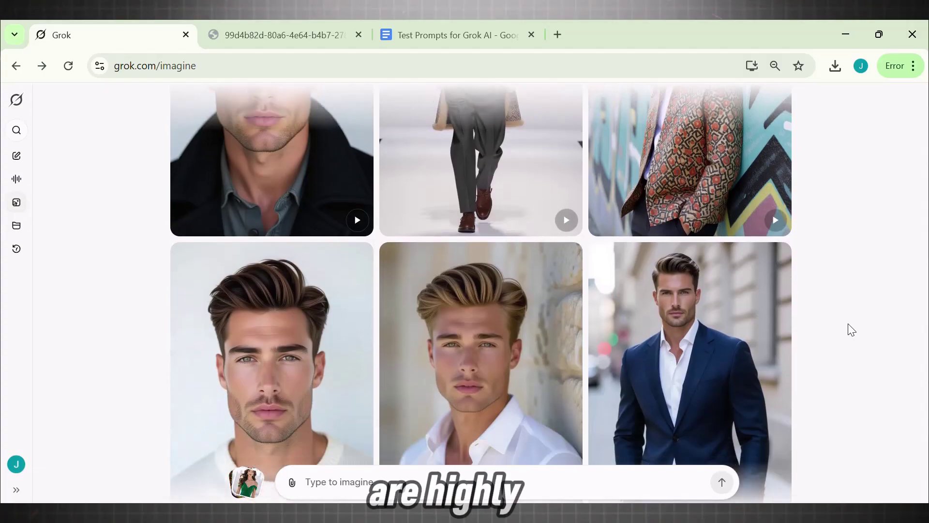
scroll(851, 330, down, 18)
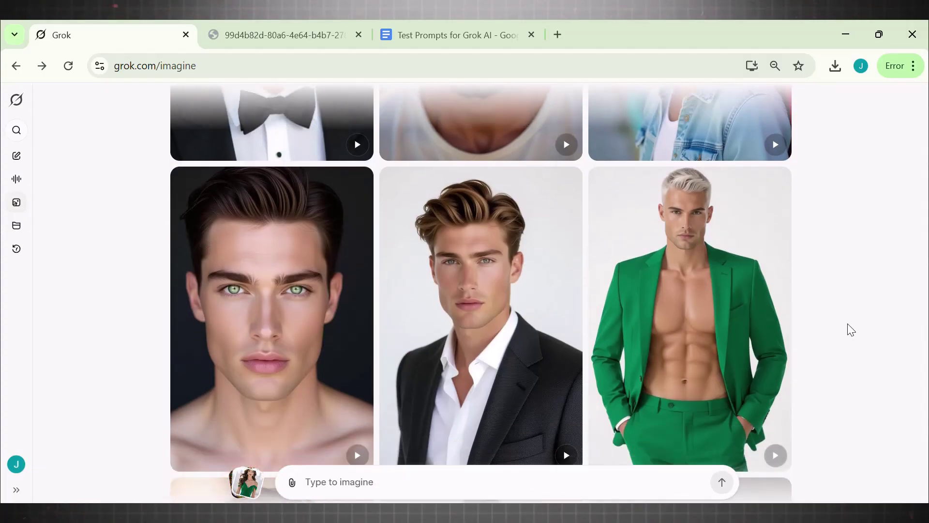
scroll(851, 330, down, 10)
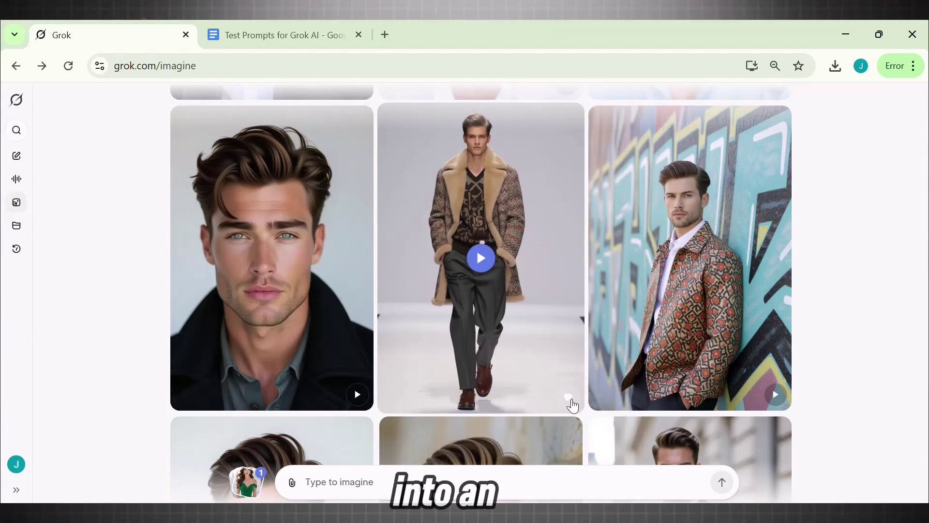
Step: Watch the fur-coat runway model's video muted and as a still, then return to Grok home
click(570, 396)
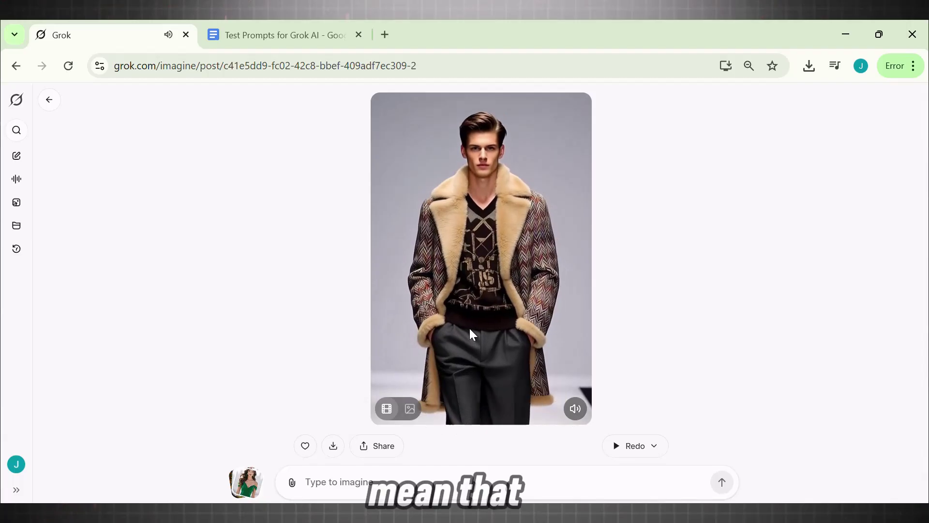
key(m)
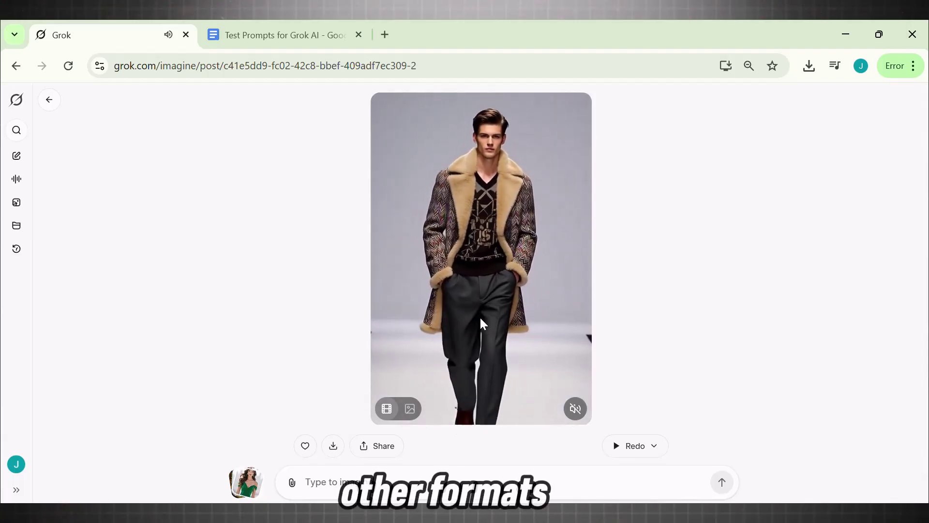
click(409, 410)
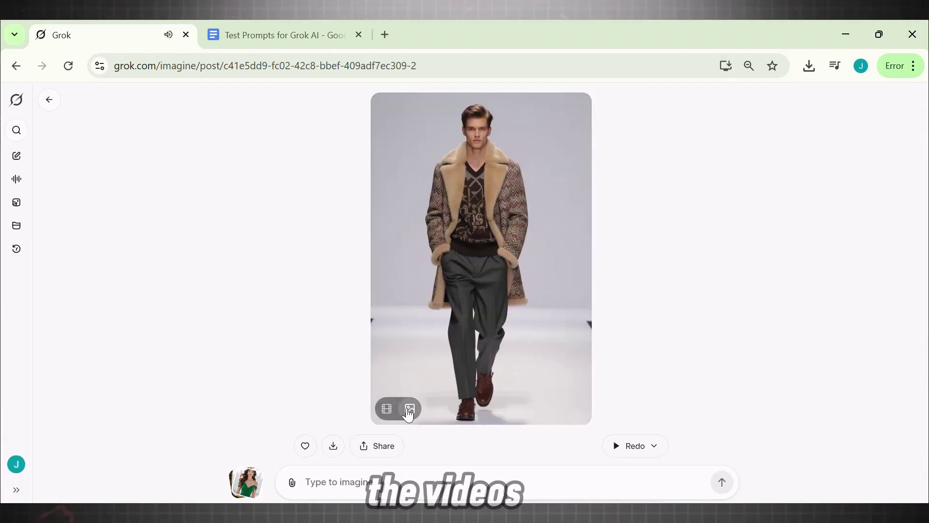
click(17, 155)
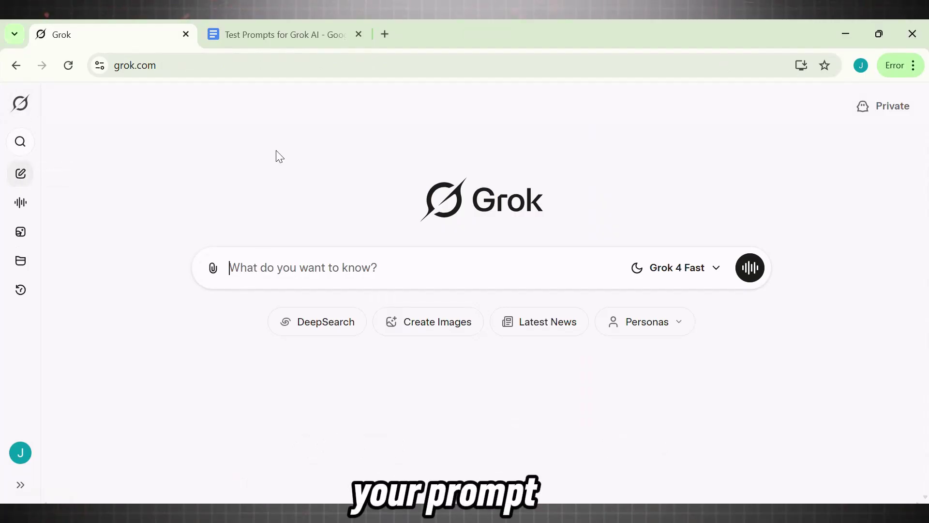
Step: Copy the misty-forest cartoon knight prompt from the test prompts document and send it to Grok with 16:9
key(ctrl+Tab)
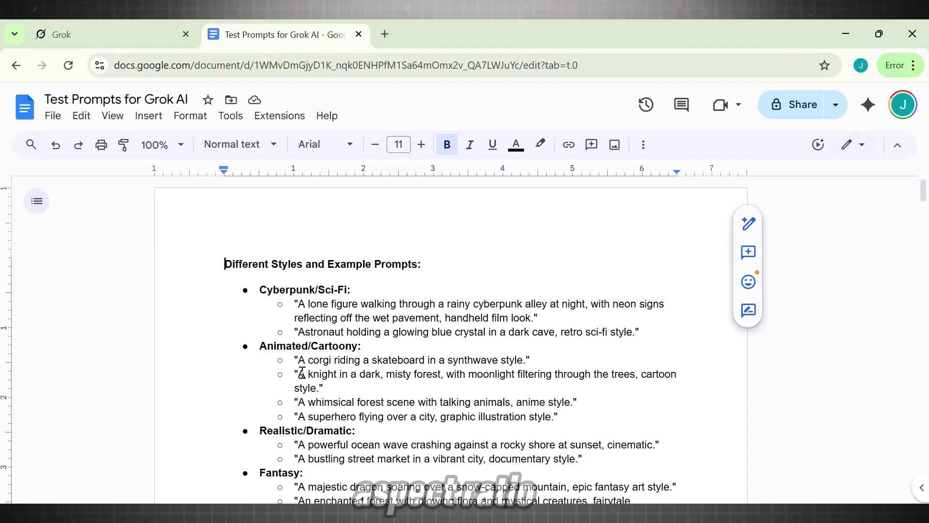
drag(301, 374, 318, 390)
key(ctrl+Tab)
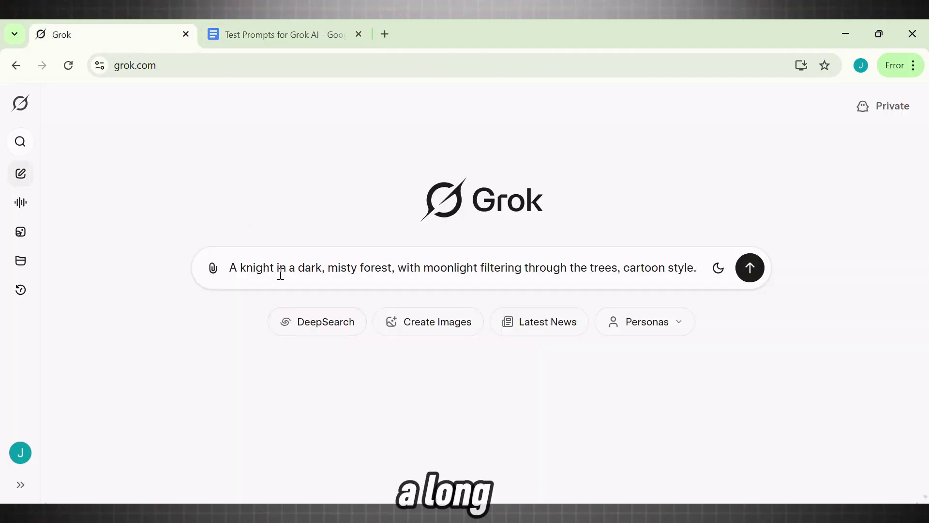
text(16:9)
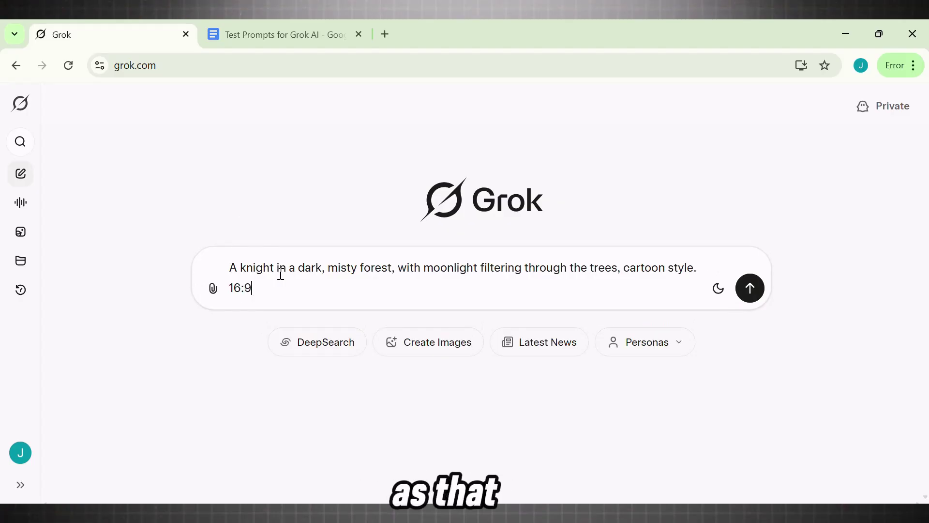
key(Return)
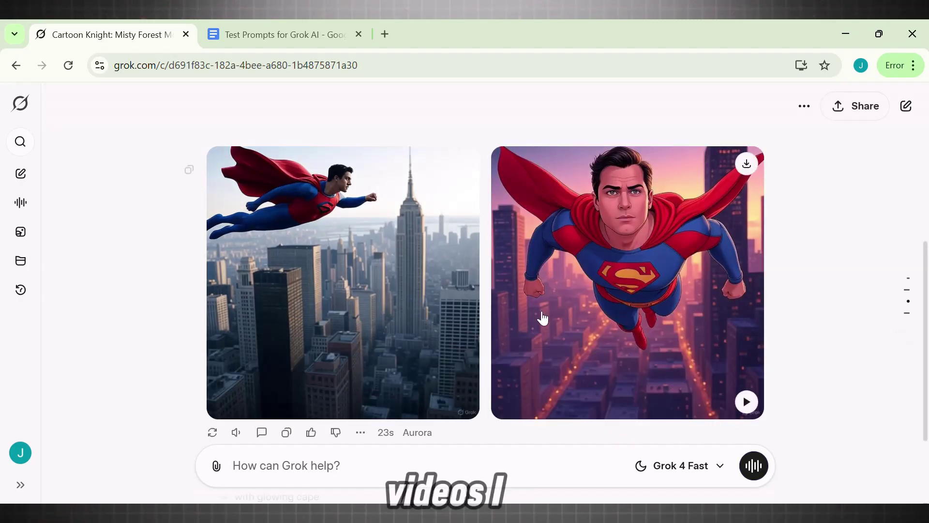
Step: Play the right cartoon Superman image as a video, then scroll to the knight and anime girl videos
click(603, 336)
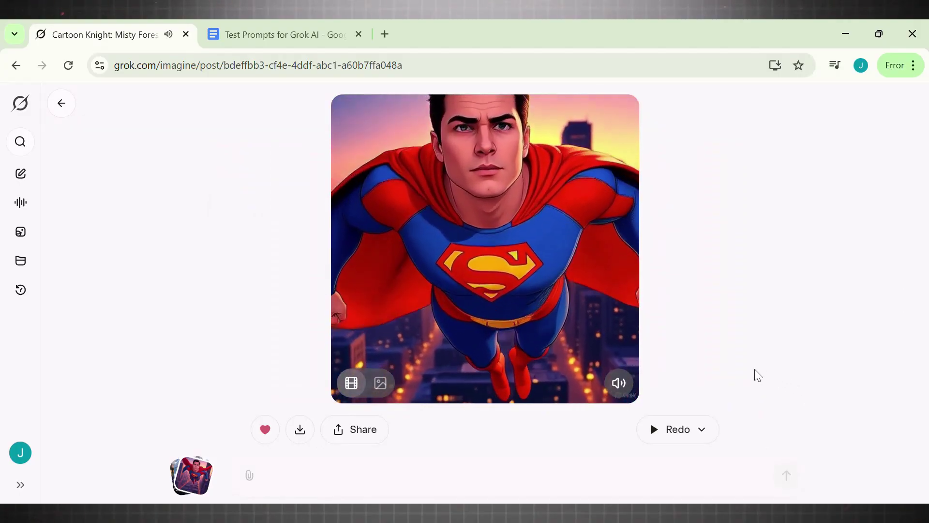
scroll(758, 375, down, 1)
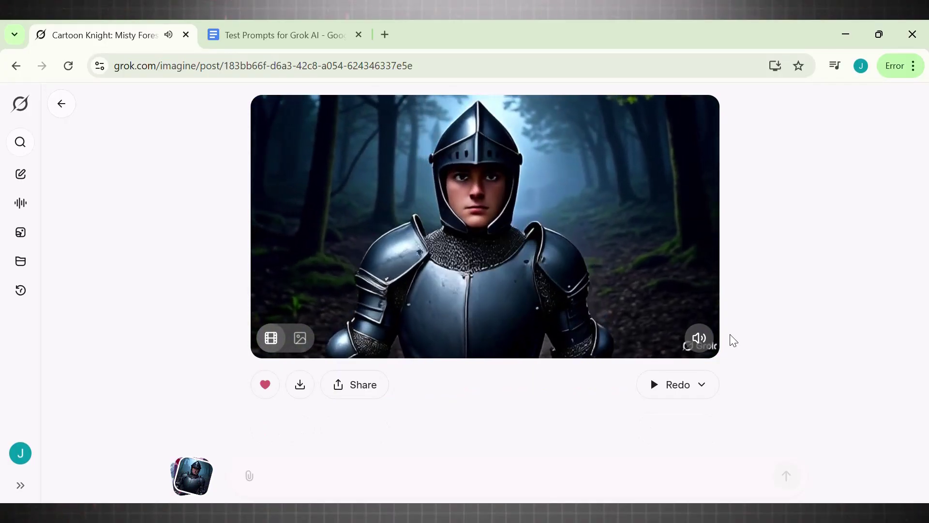
scroll(733, 340, down, 1)
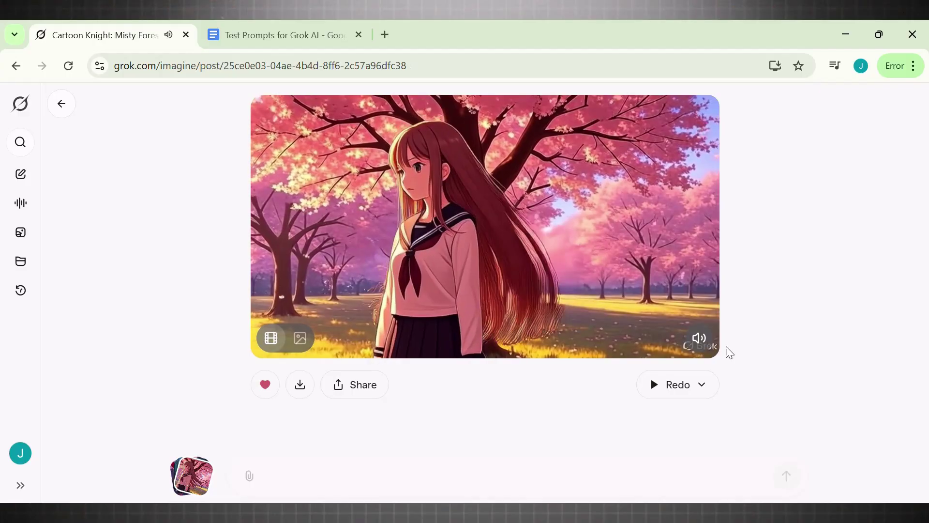